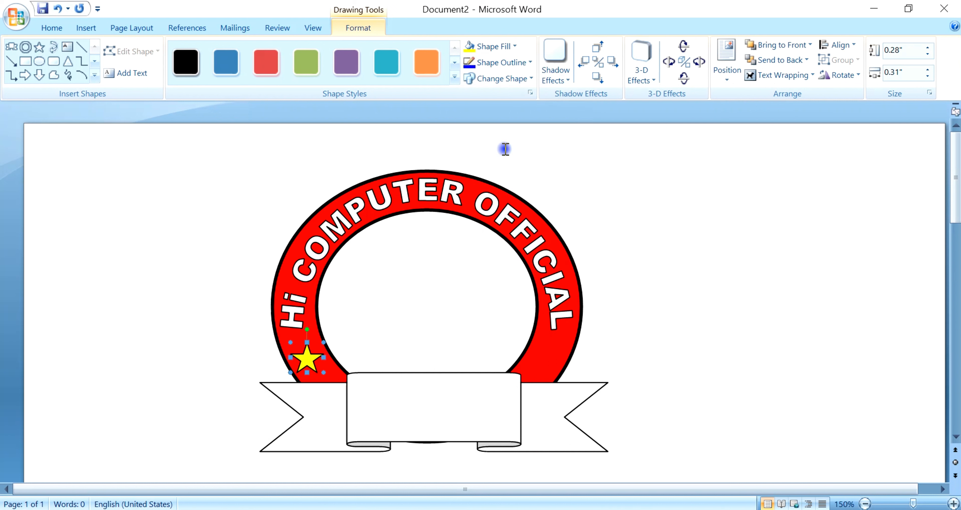
# Step: Remove the outline from the yellow star on the red ring
pyautogui.click(500, 63)
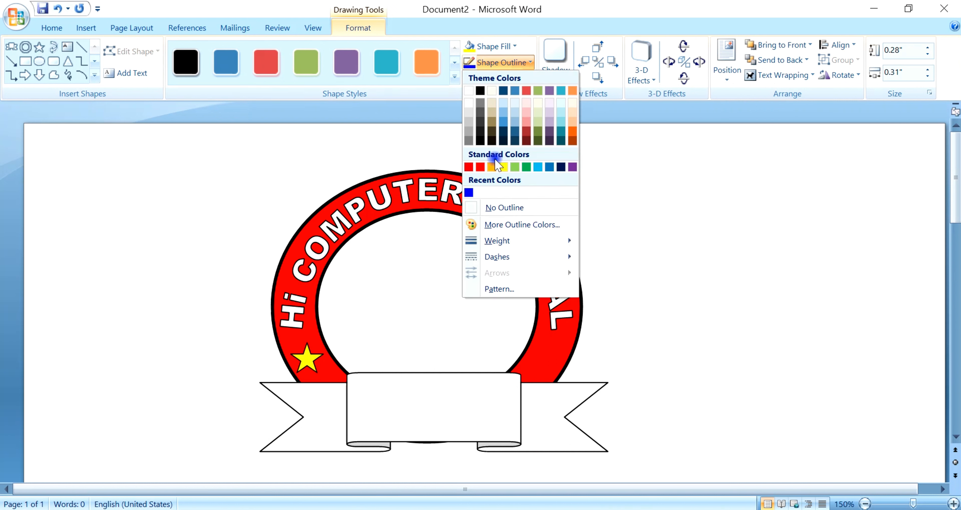
pyautogui.click(469, 91)
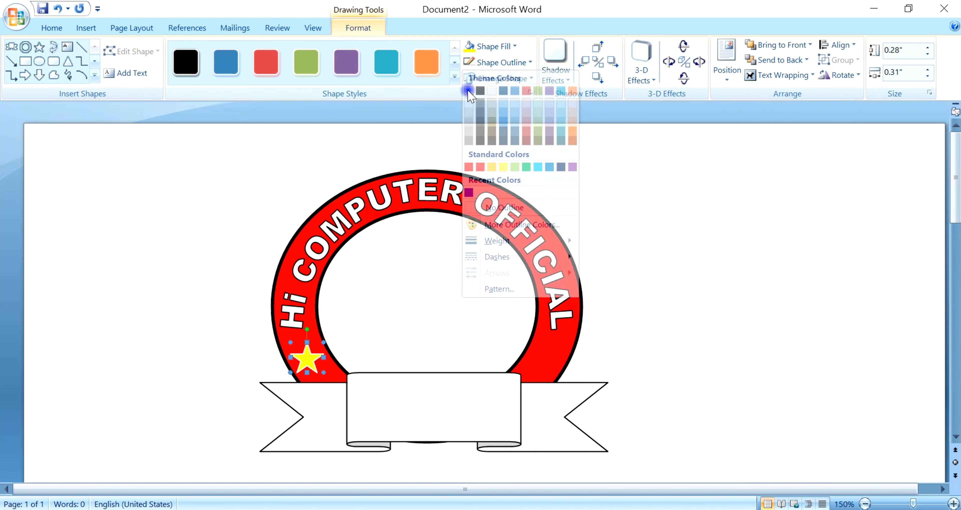
pyautogui.click(501, 63)
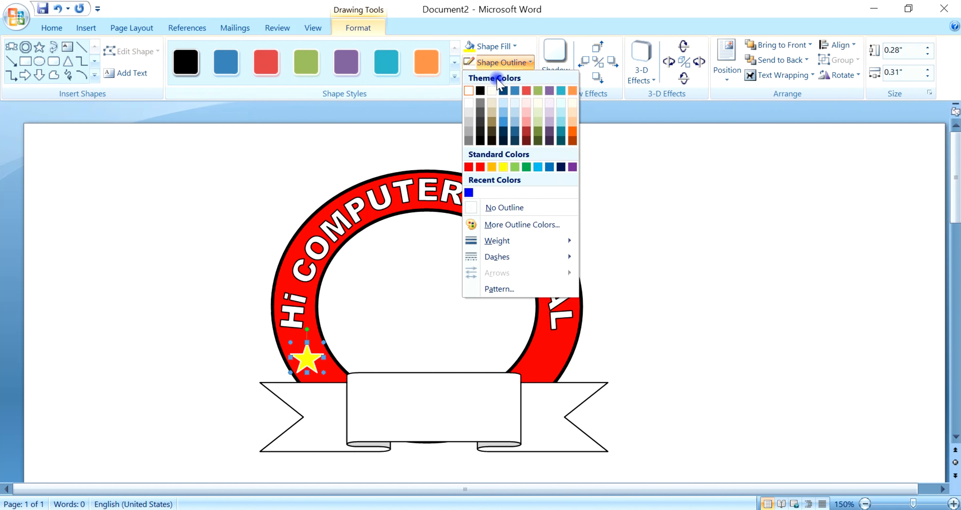
pyautogui.click(498, 207)
pyautogui.click(500, 207)
pyautogui.click(455, 245)
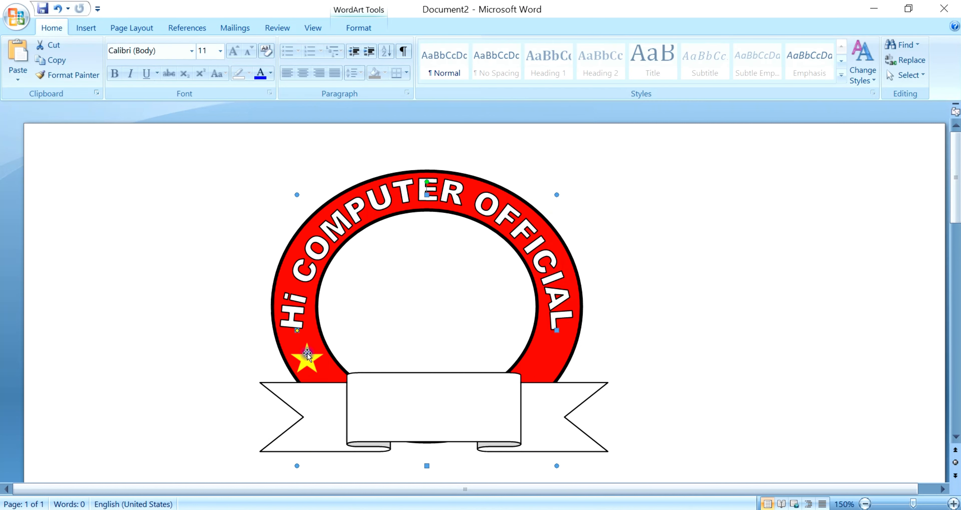
# Step: Duplicate the yellow star and place the copy on the ring below the last letter of OFFICIAL
pyautogui.click(309, 359)
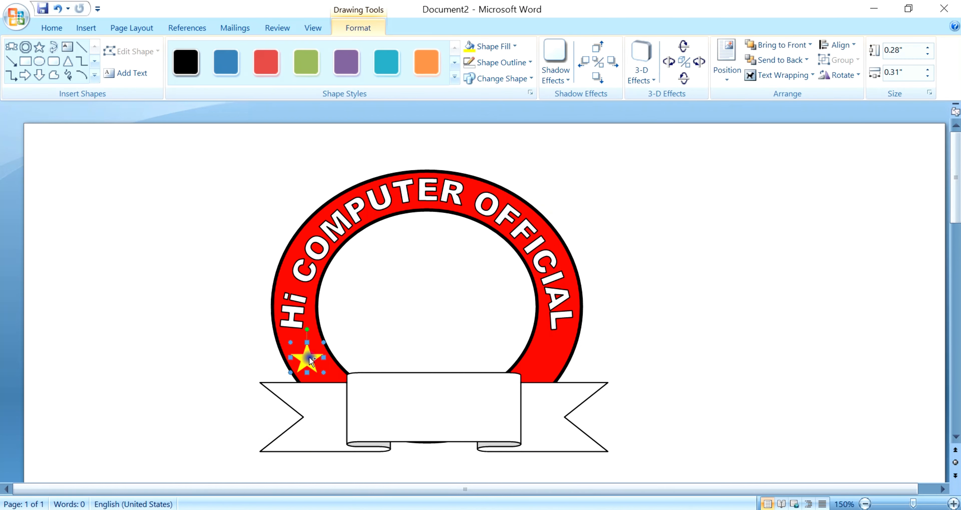
pyautogui.hotkey('ctrl', 'd')
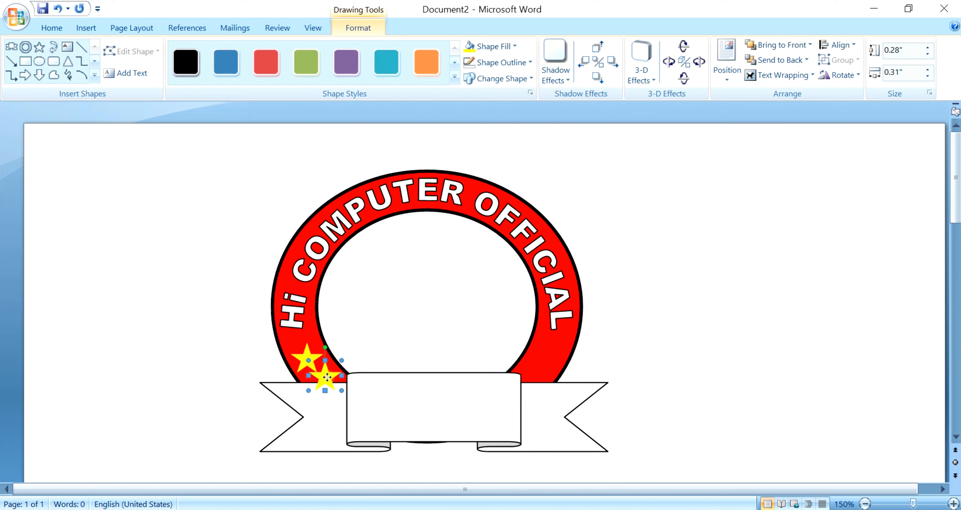
pyautogui.moveTo(327, 377); pyautogui.dragTo(438, 358)
pyautogui.moveTo(550, 353); pyautogui.dragTo(550, 354)
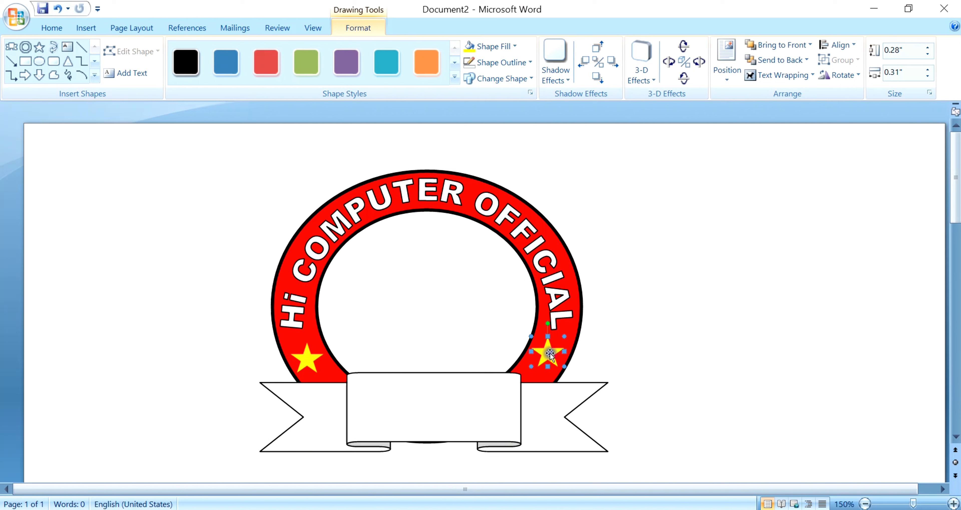
# Step: Draw a rounded rectangle about 1.54" wide and 0.97" high in the centre of the ring, above the banner
pyautogui.click(452, 398)
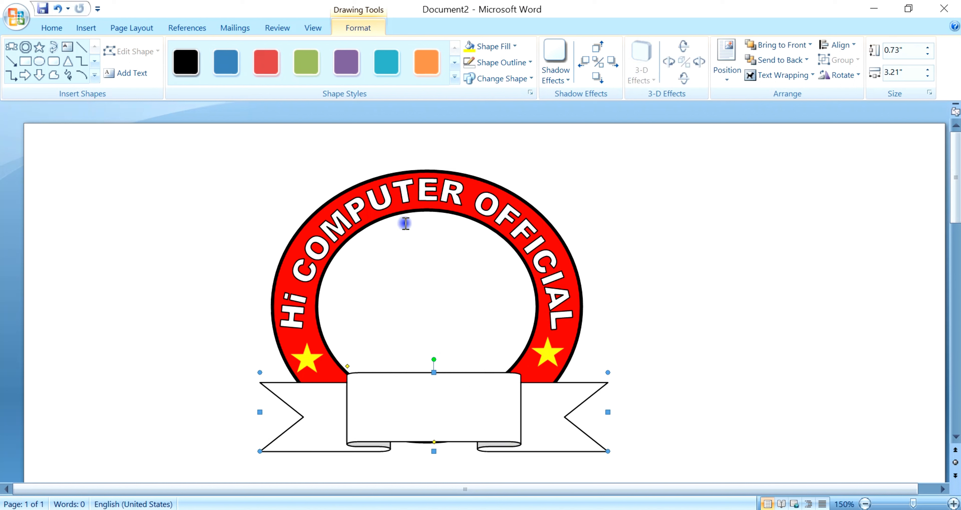
pyautogui.click(59, 63)
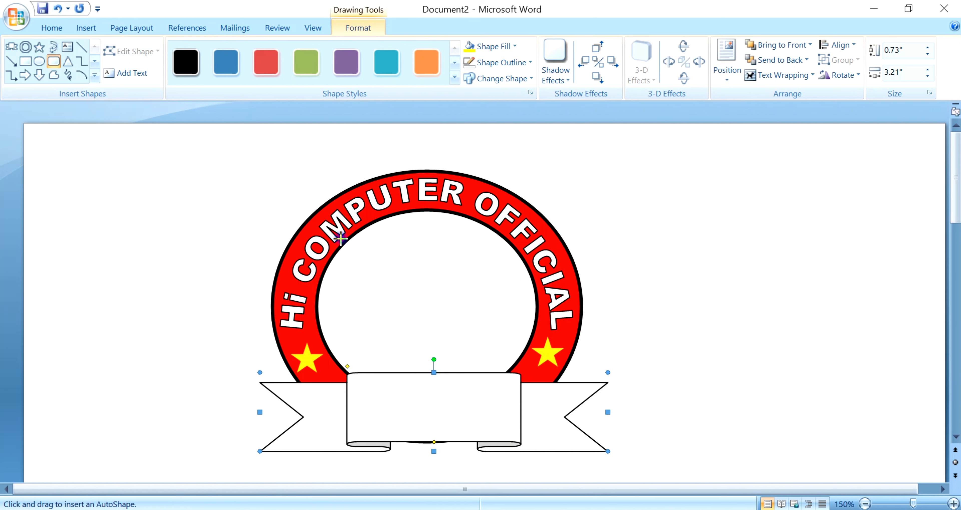
pyautogui.moveTo(346, 249); pyautogui.dragTo(510, 350)
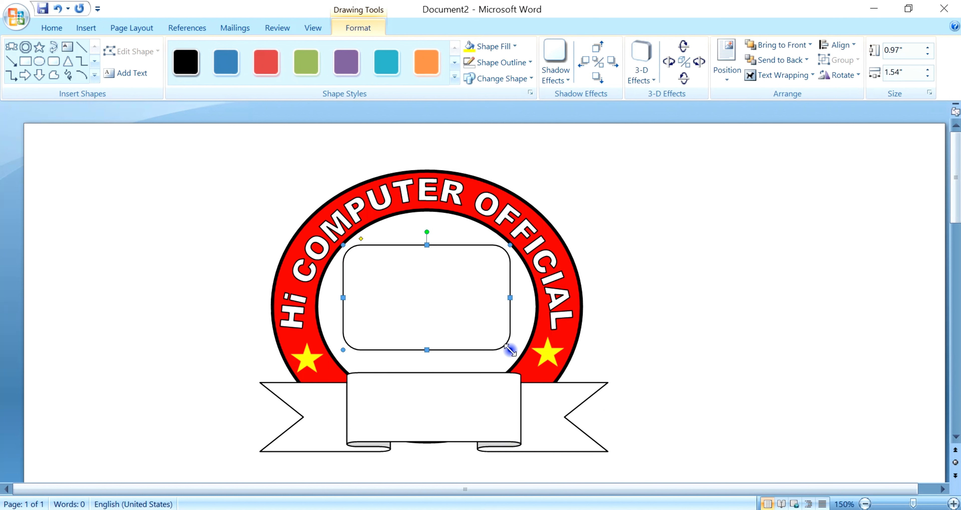
# Step: Fill the rounded rectangle with standard red and remove its outline
pyautogui.click(504, 47)
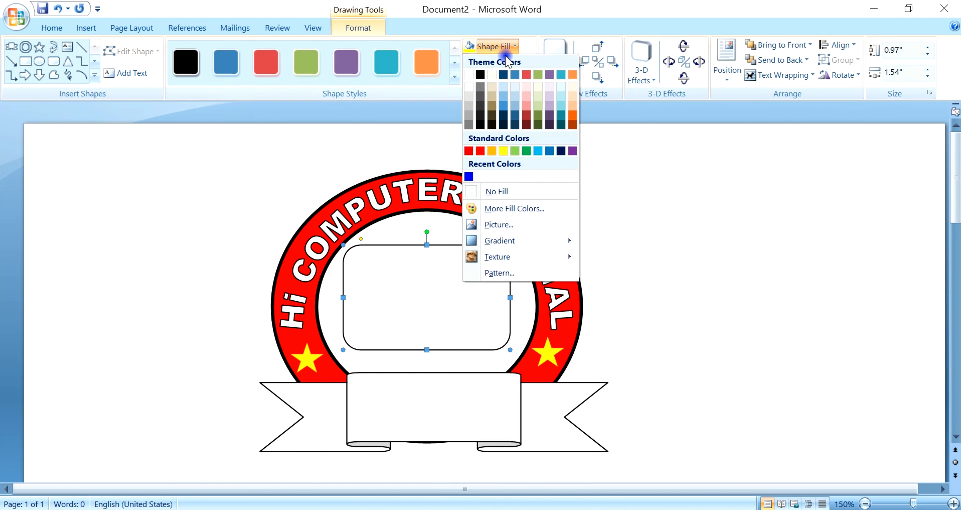
pyautogui.click(481, 151)
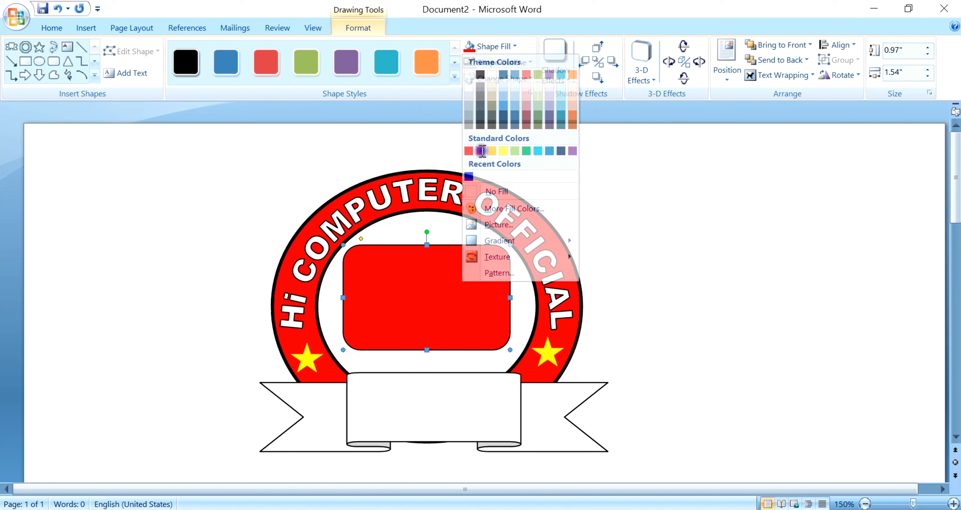
pyautogui.click(502, 63)
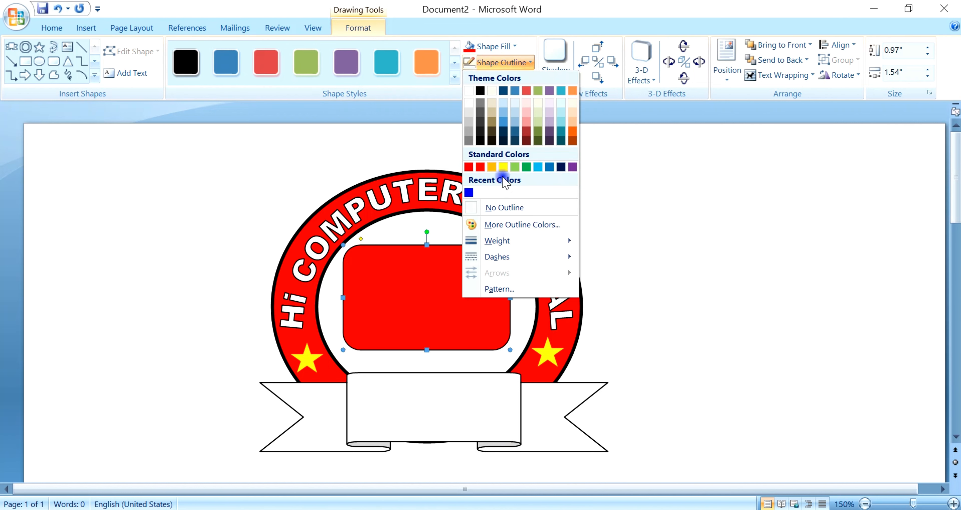
pyautogui.click(504, 208)
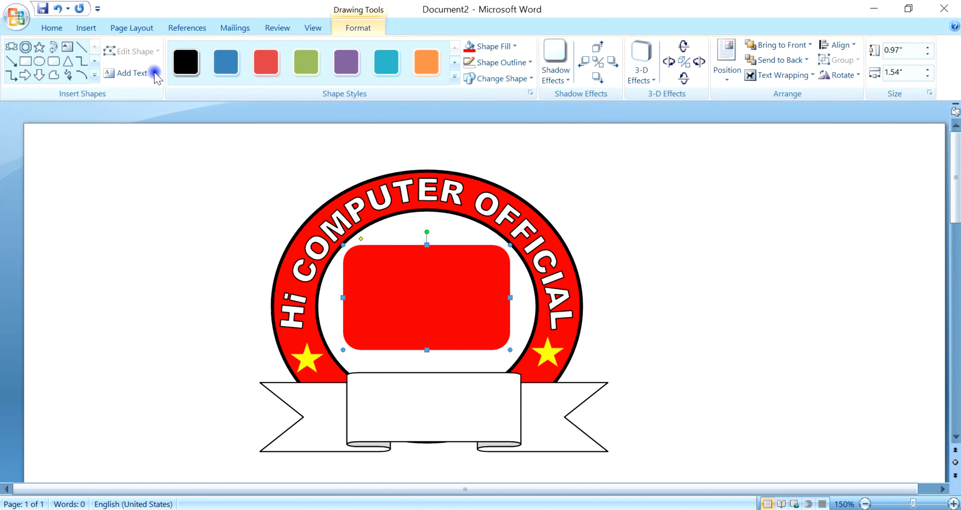
# Step: Draw an isosceles triangle about 0.8" wide and 0.72" high on the red rounded rectangle
pyautogui.click(95, 77)
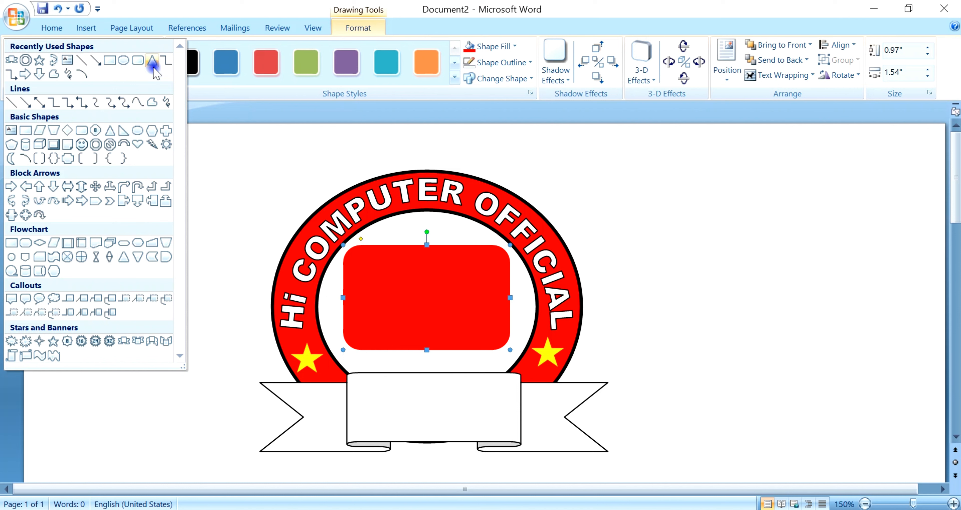
pyautogui.click(152, 63)
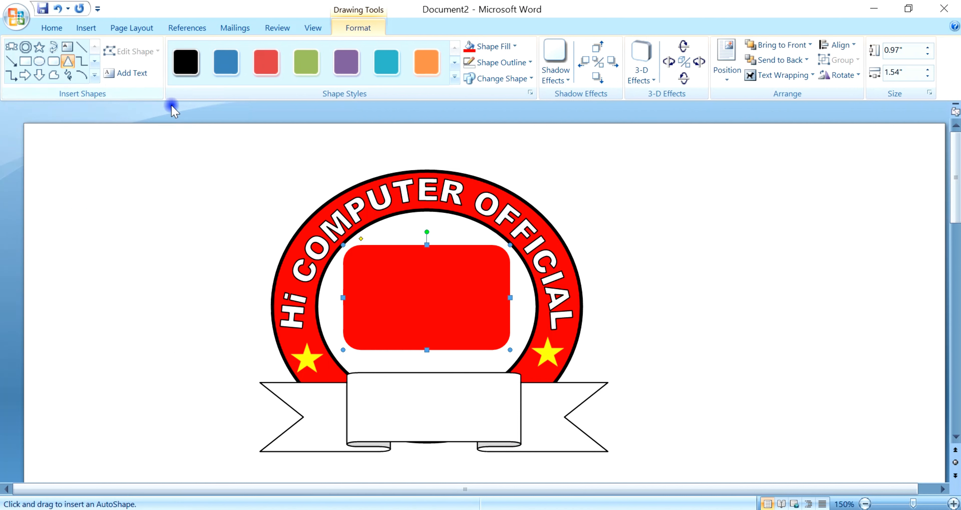
pyautogui.moveTo(375, 248); pyautogui.dragTo(461, 327)
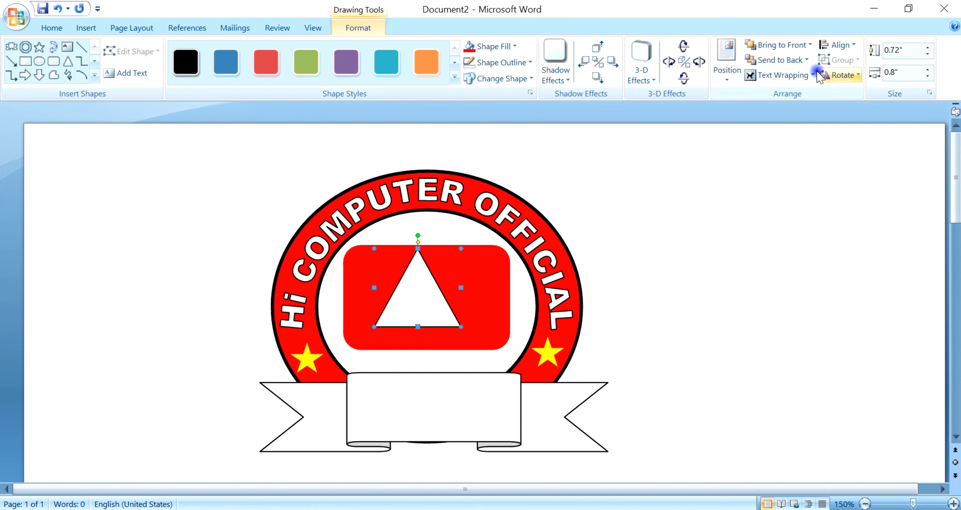
pyautogui.click(844, 76)
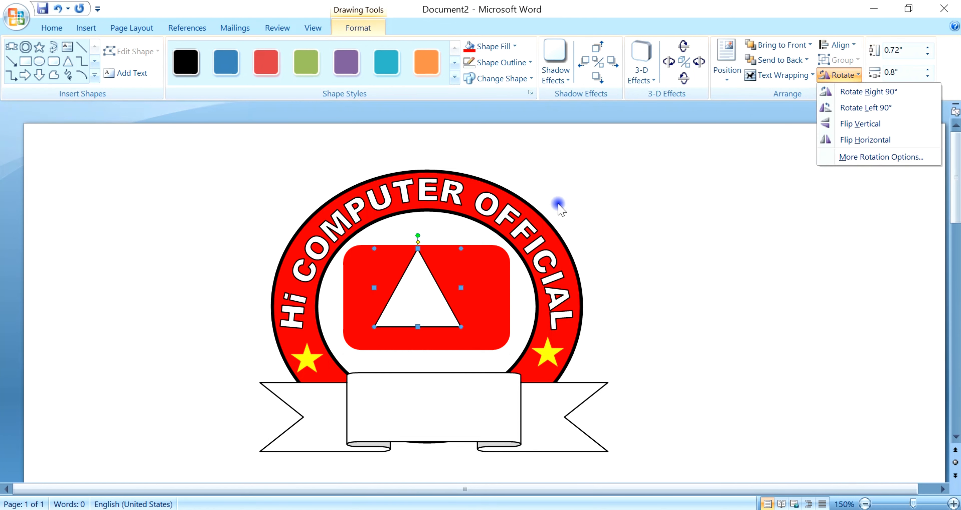
pyautogui.click(418, 234)
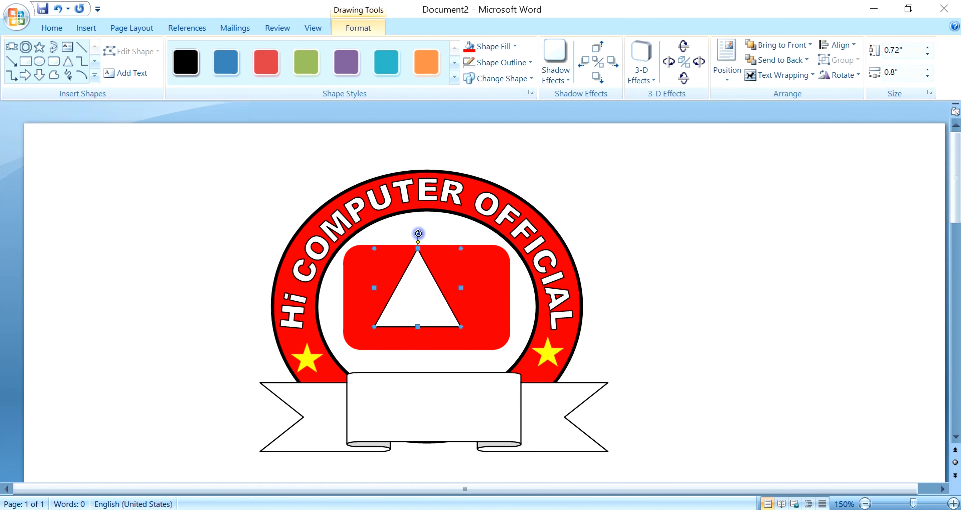
pyautogui.moveTo(419, 235); pyautogui.dragTo(476, 227)
pyautogui.moveTo(385, 327); pyautogui.dragTo(422, 217)
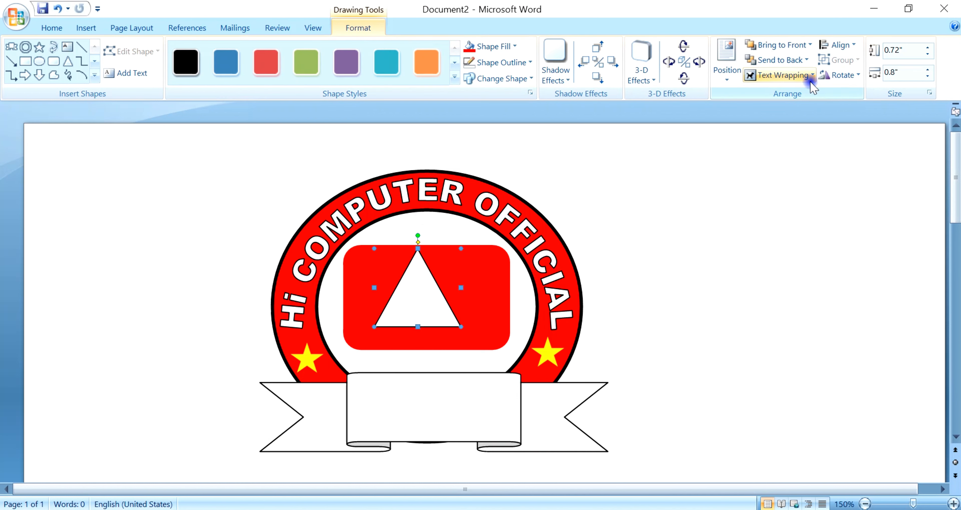
# Step: Rotate the triangle right by 90° and move it to the right part of the red rectangle, vertically centred
pyautogui.click(842, 74)
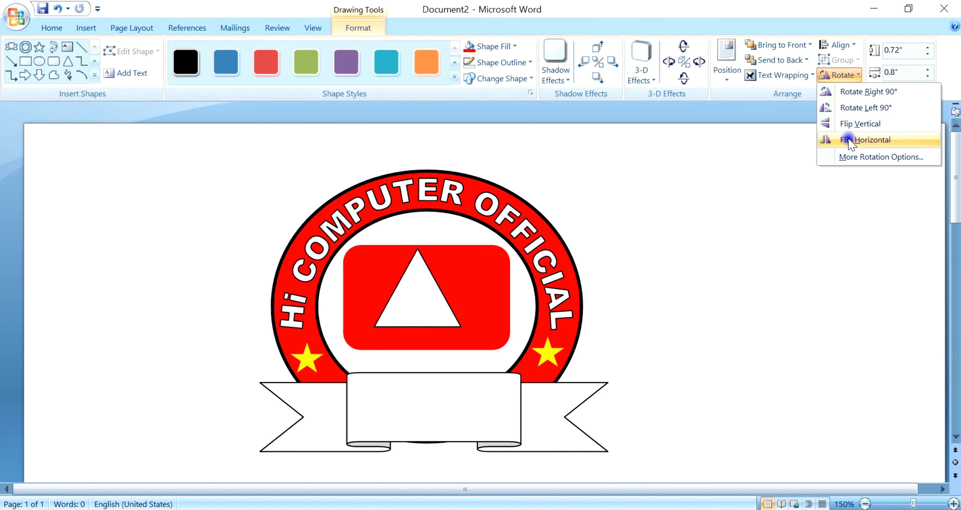
pyautogui.click(848, 97)
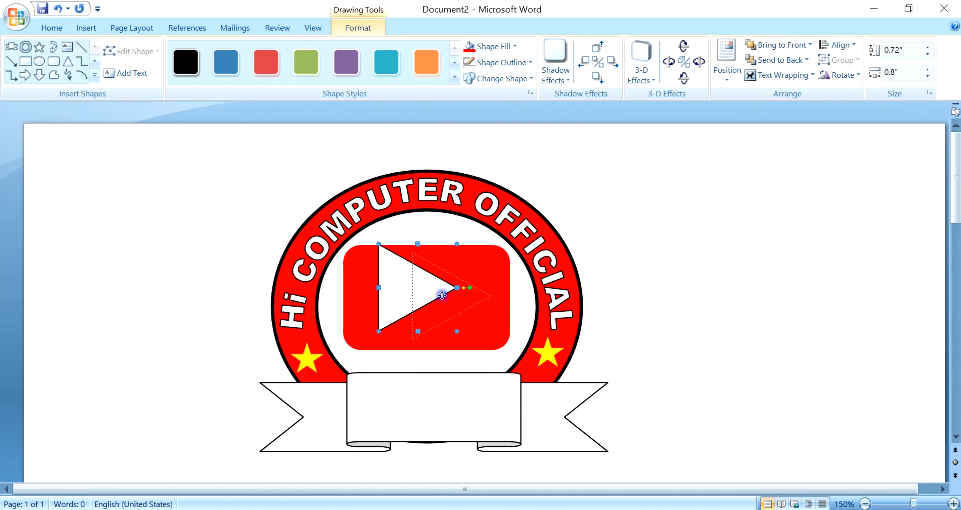
pyautogui.moveTo(446, 294); pyautogui.dragTo(446, 295)
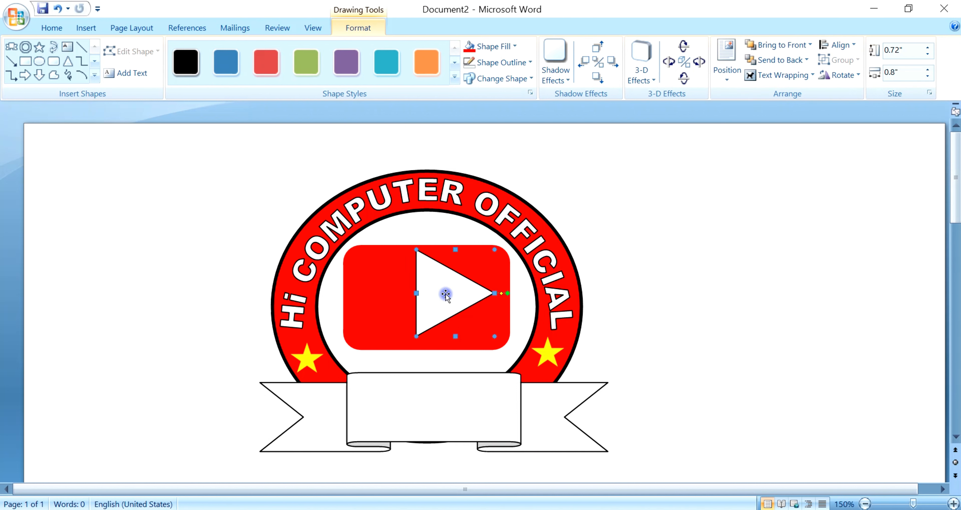
pyautogui.hotkey('ctrl', 'Left')
pyautogui.hotkey('ctrl', 'Left')
pyautogui.hotkey('ctrl', 'Left')
pyautogui.hotkey('ctrl', 'Left')
pyautogui.hotkey('ctrl', 'Left')
pyautogui.hotkey('ctrl', 'Down')
pyautogui.hotkey('ctrl', 'Down')
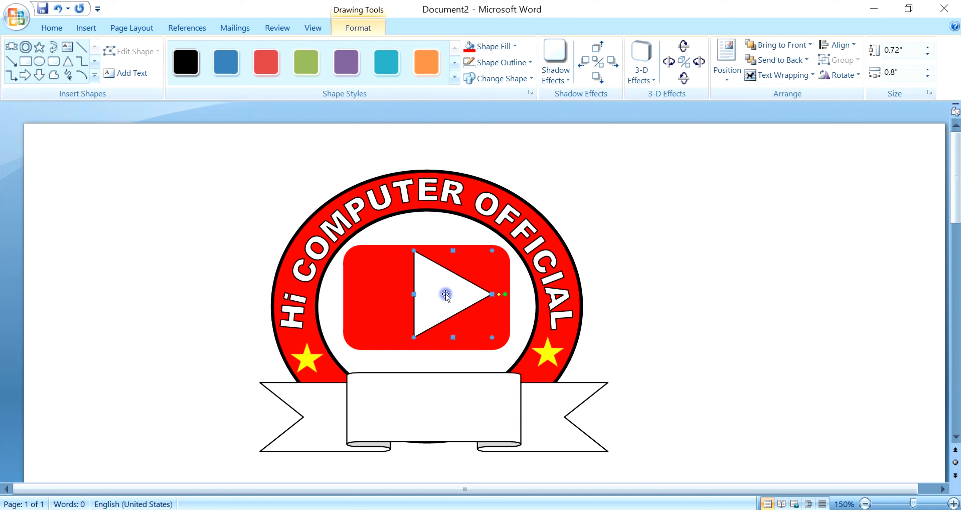
pyautogui.hotkey('ctrl', 'Down')
pyautogui.hotkey('ctrl', 'Down')
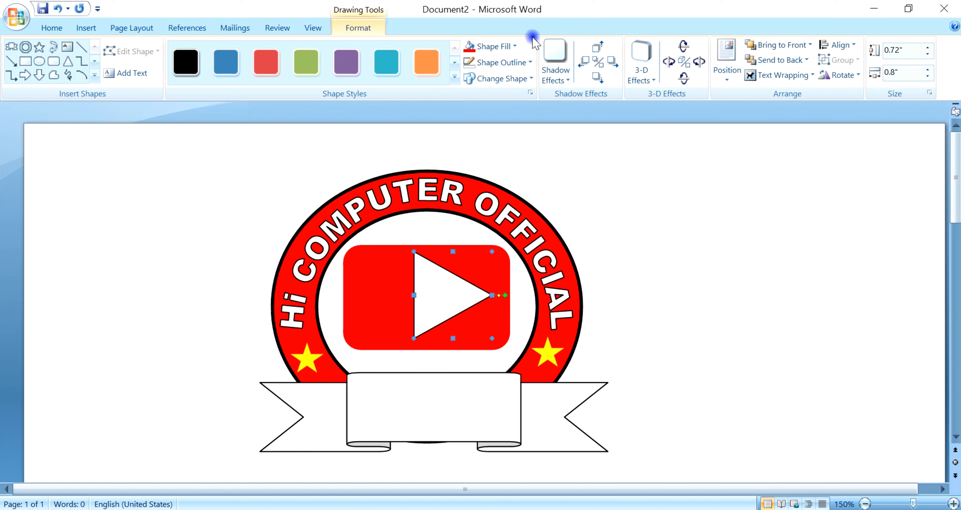
# Step: Remove the white triangle's outline and nudge it slightly to the left on the red rectangle
pyautogui.click(521, 63)
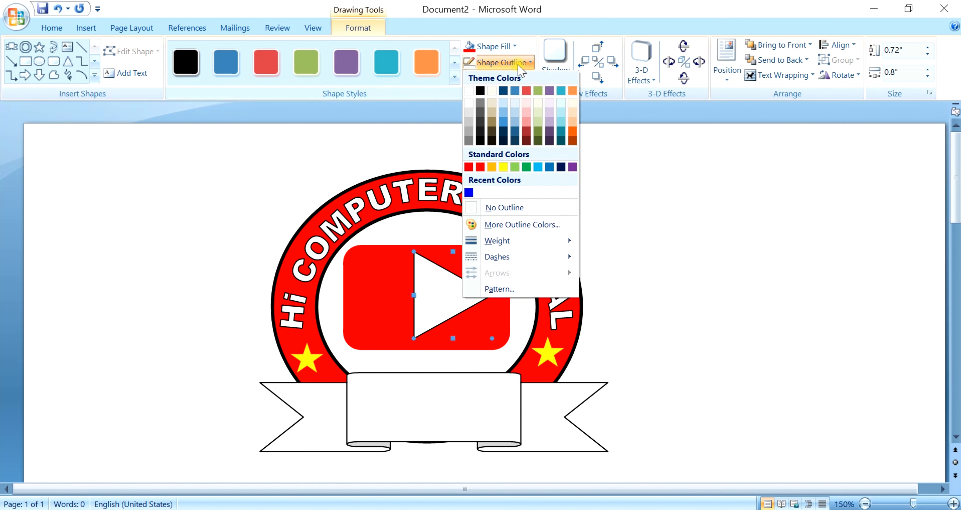
pyautogui.click(505, 207)
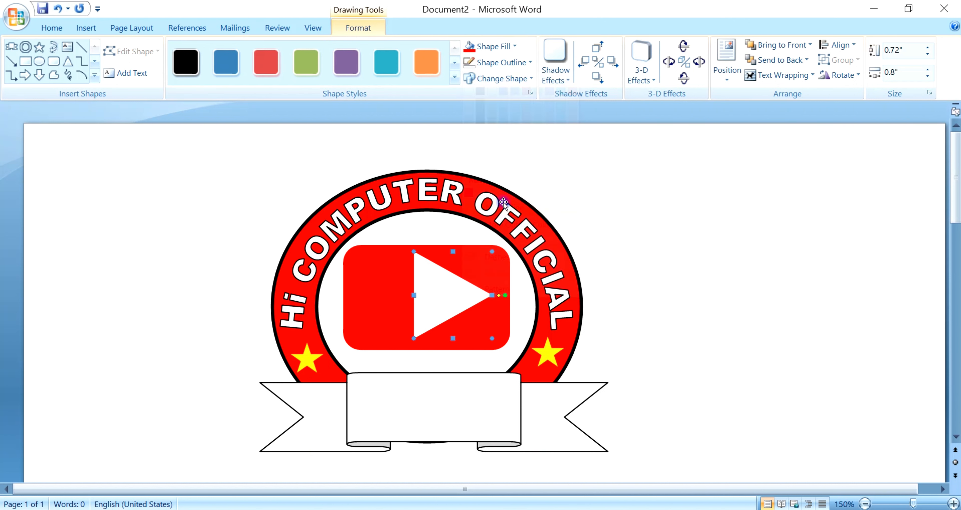
pyautogui.hotkey('ctrl', 'Left')
pyautogui.hotkey('ctrl', 'Left')
pyautogui.hotkey('ctrl', 'Left')
pyautogui.hotkey('ctrl', 'Left')
pyautogui.hotkey('ctrl', 'Left')
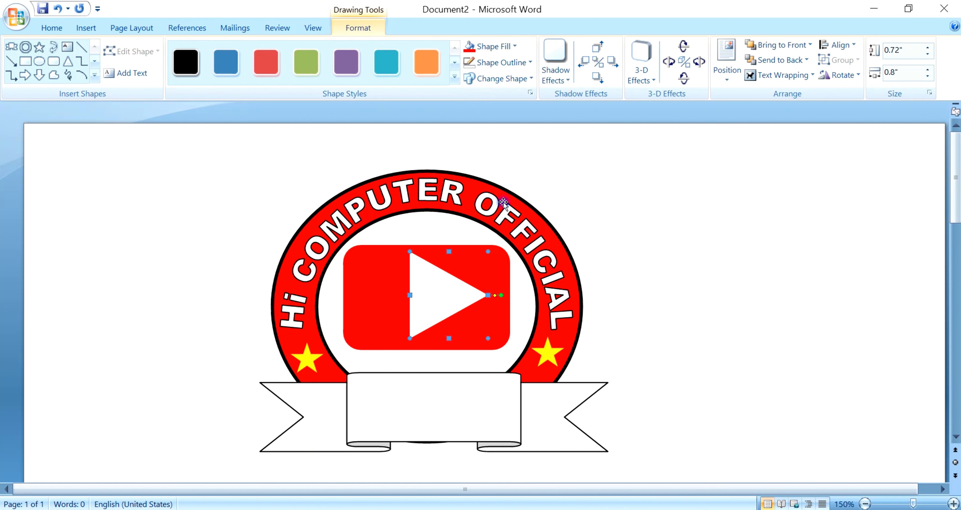
pyautogui.click(400, 385)
pyautogui.click(511, 240)
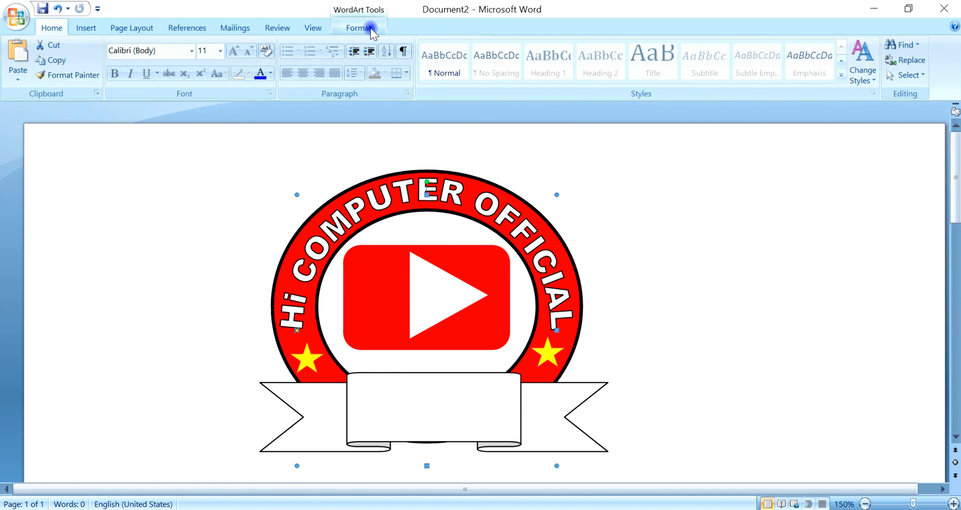
pyautogui.click(373, 29)
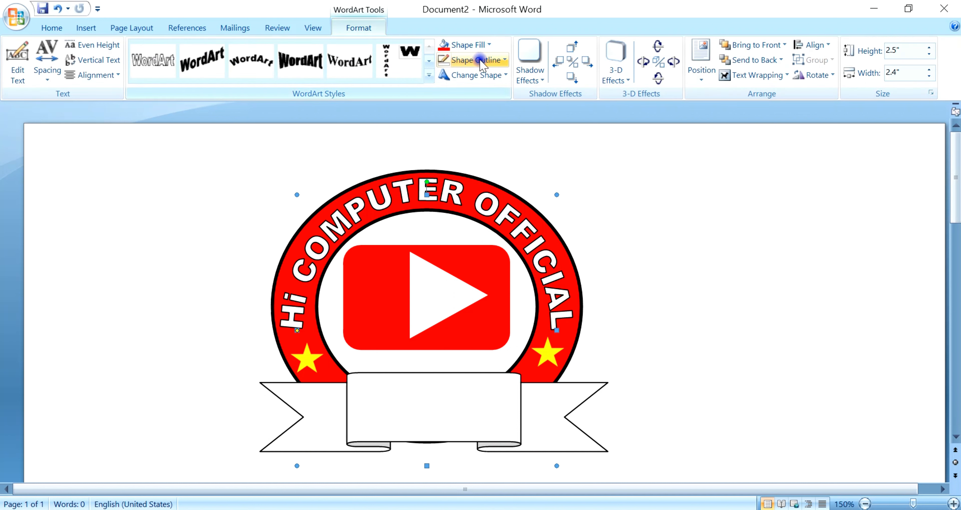
pyautogui.click(482, 62)
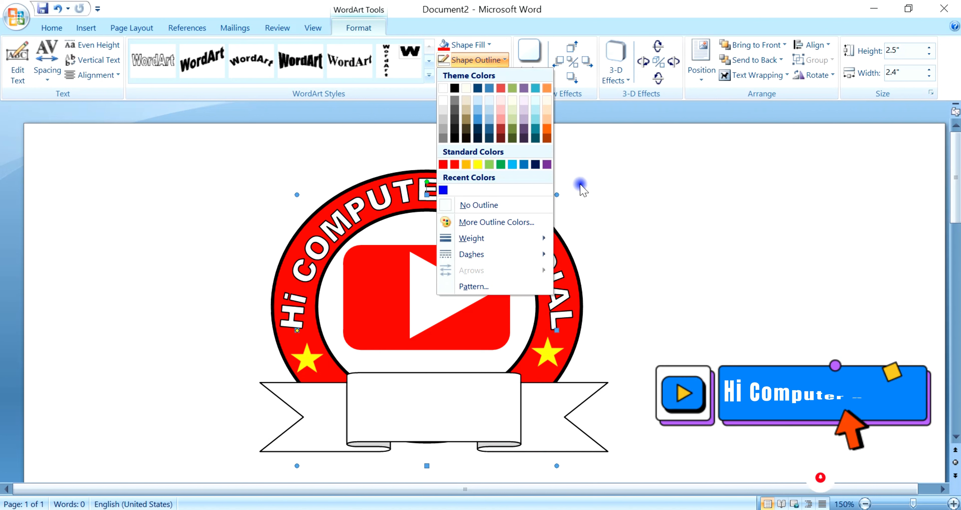
pyautogui.click(575, 185)
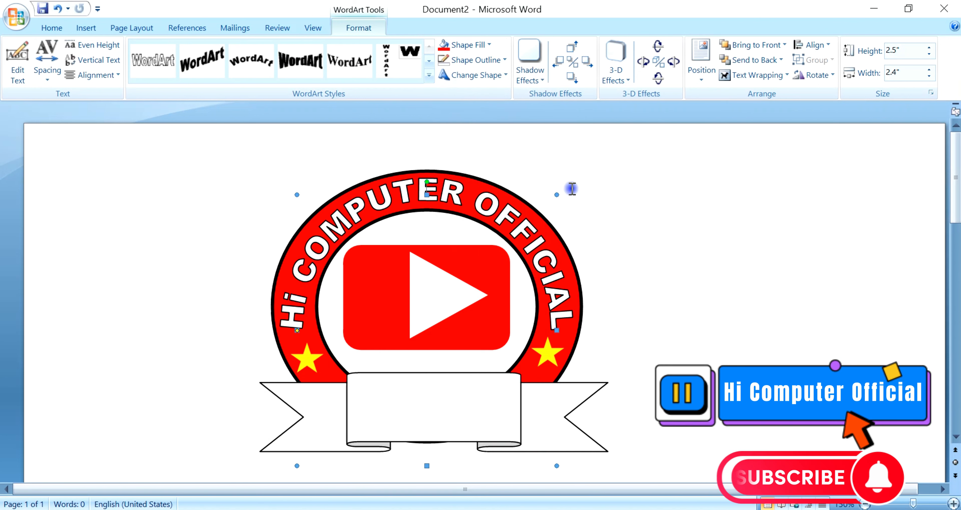
# Step: Change the fill colour of the ring behind the curved text to the recent colour Blue
pyautogui.click(525, 201)
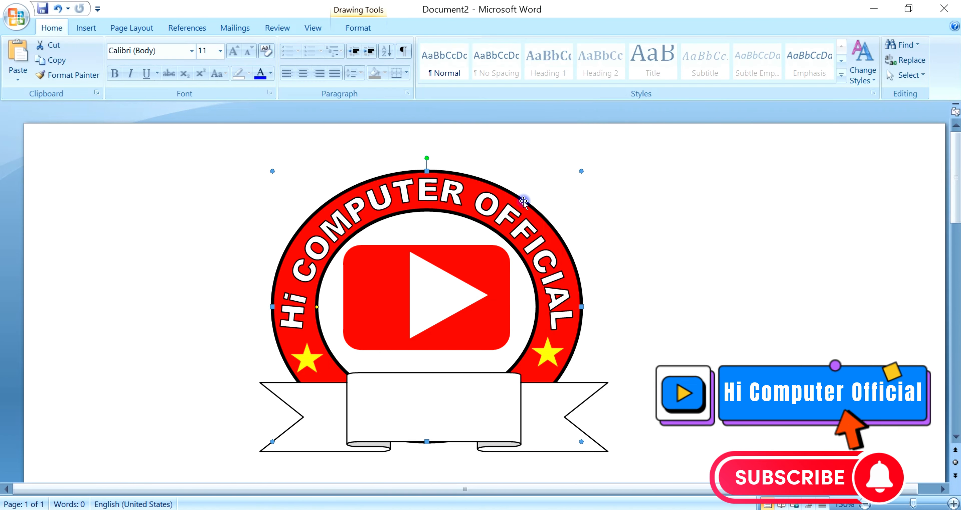
pyautogui.click(364, 26)
pyautogui.click(513, 47)
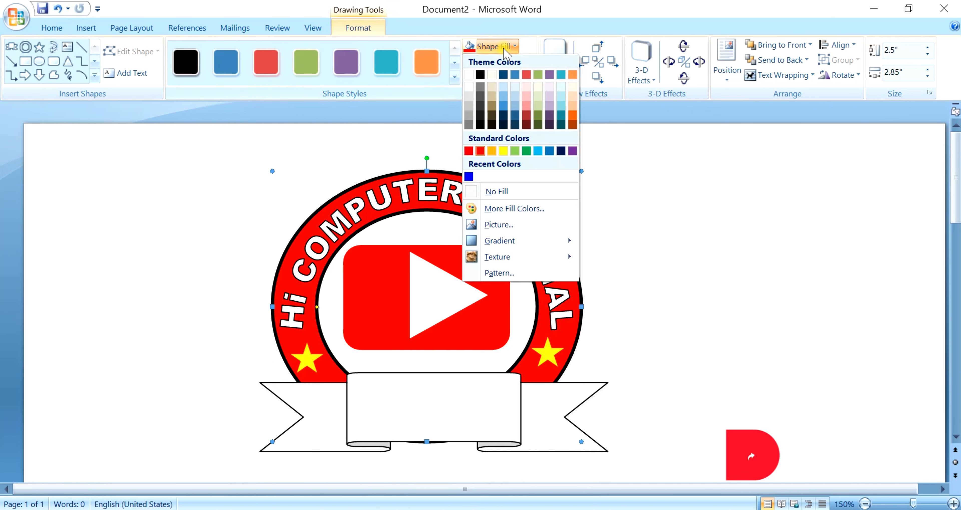
pyautogui.click(470, 176)
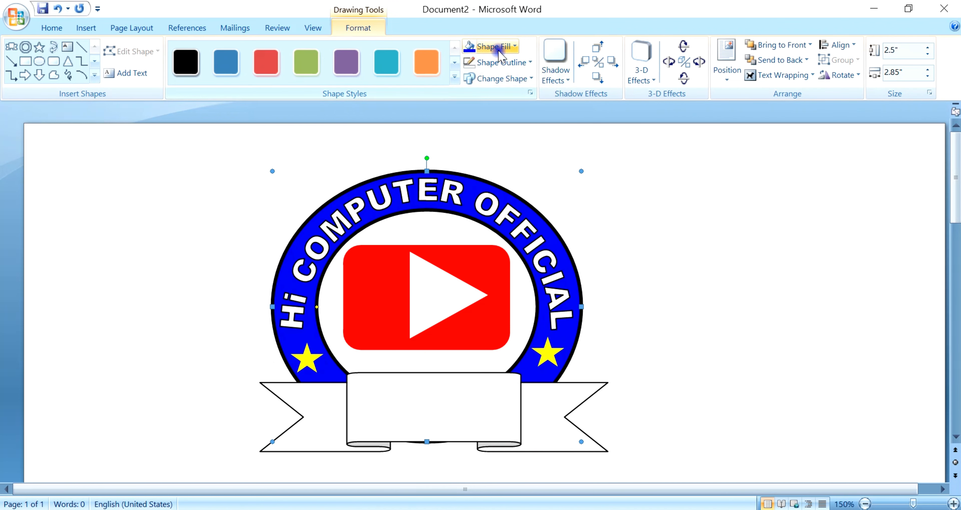
# Step: Try standard red for the blue ring's outline and settle on the darkest shade of the dark blue theme colour
pyautogui.click(501, 63)
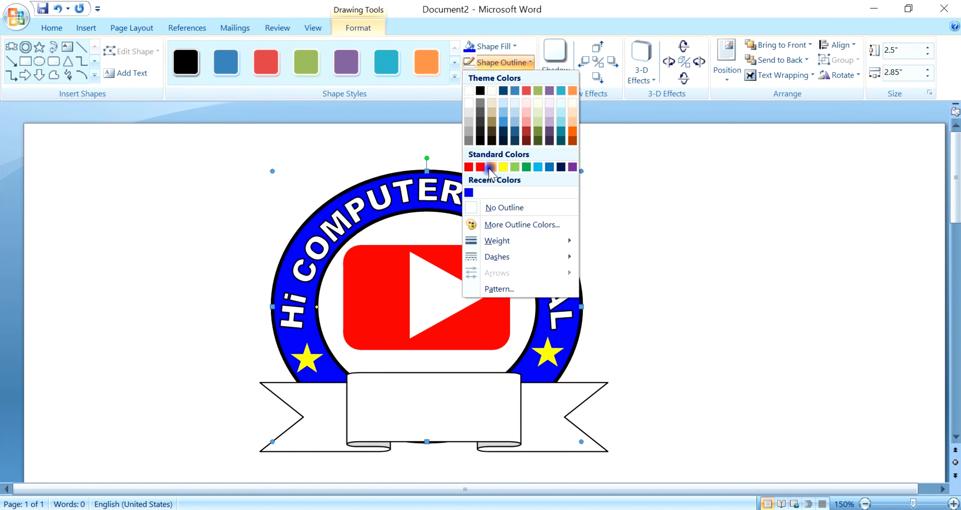
pyautogui.click(480, 167)
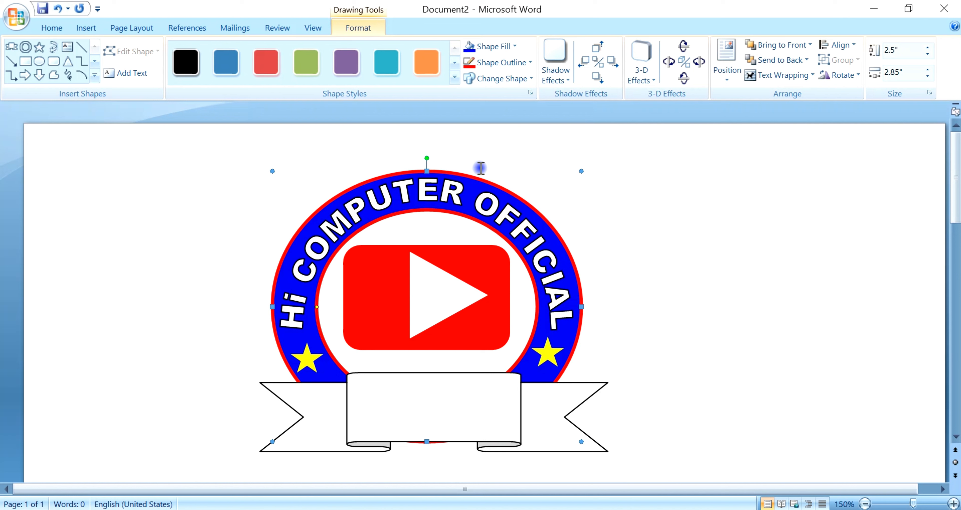
pyautogui.click(504, 62)
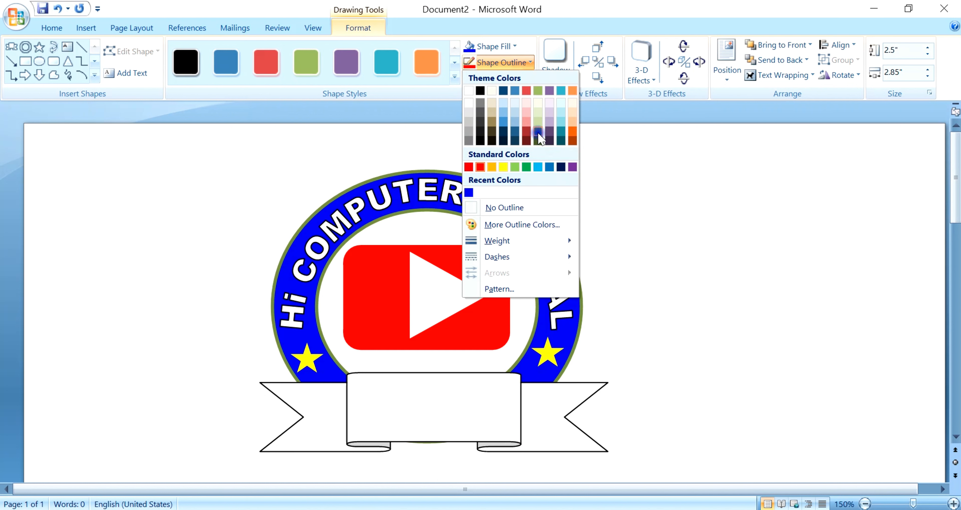
pyautogui.click(503, 141)
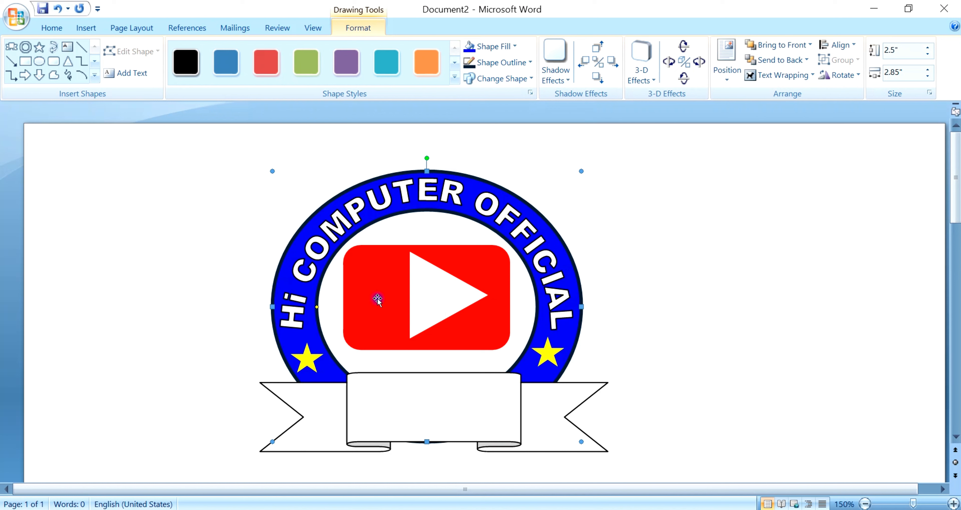
# Step: Fill the ribbon banner below the play-button emblem with the speckled grey granite texture
pyautogui.click(371, 415)
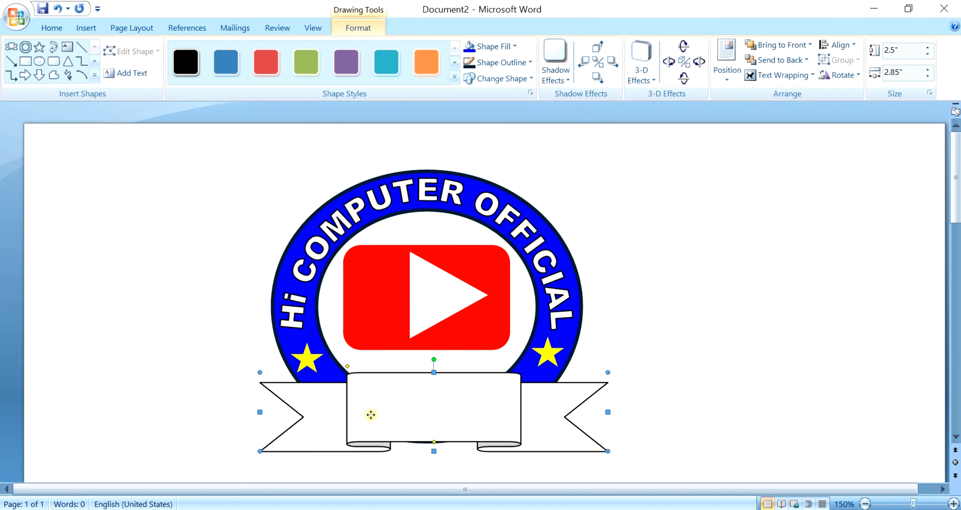
pyautogui.click(503, 49)
pyautogui.moveTo(506, 258)
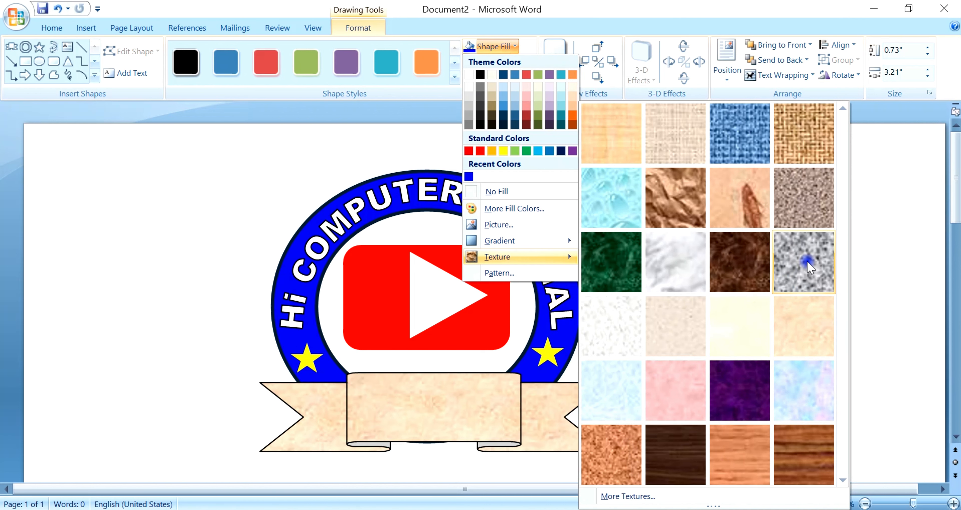
pyautogui.click(807, 261)
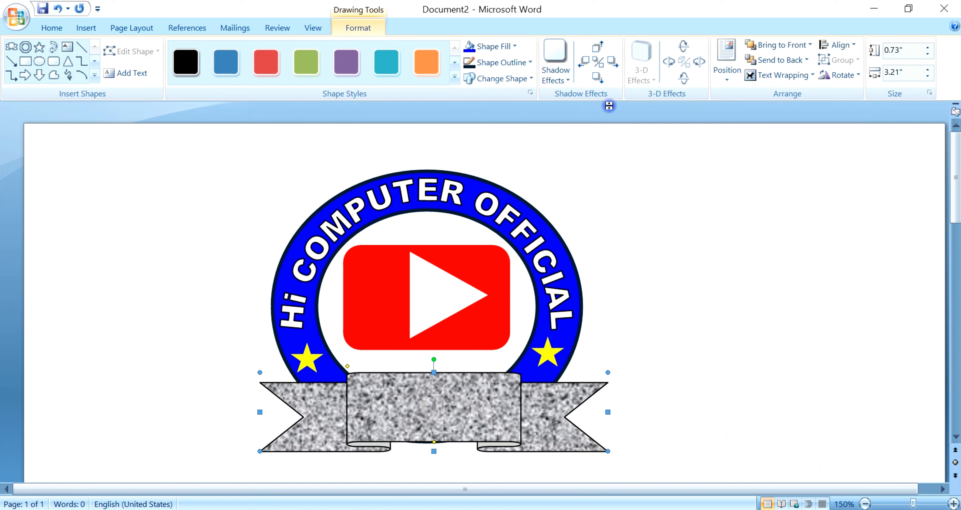
# Step: Give the ribbon banner a drop shadow that falls down and to the right
pyautogui.click(598, 48)
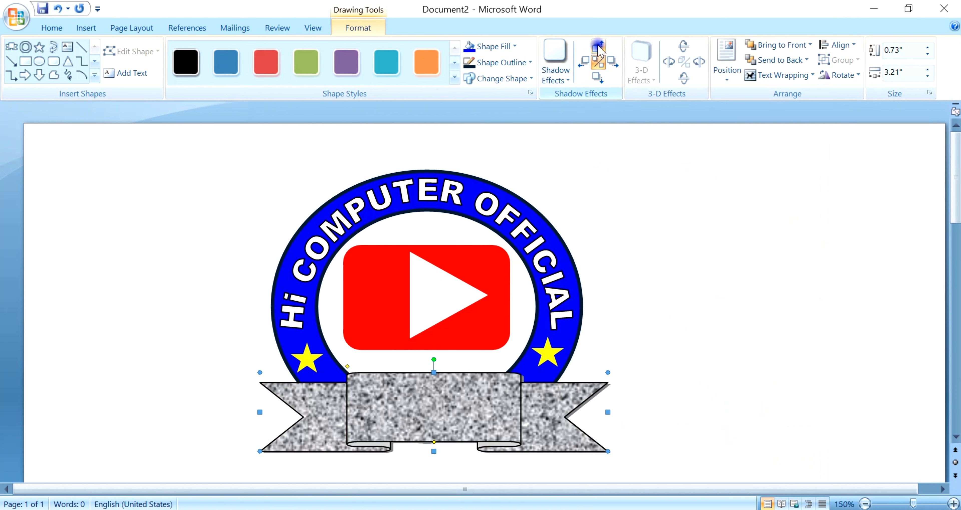
pyautogui.click(562, 79)
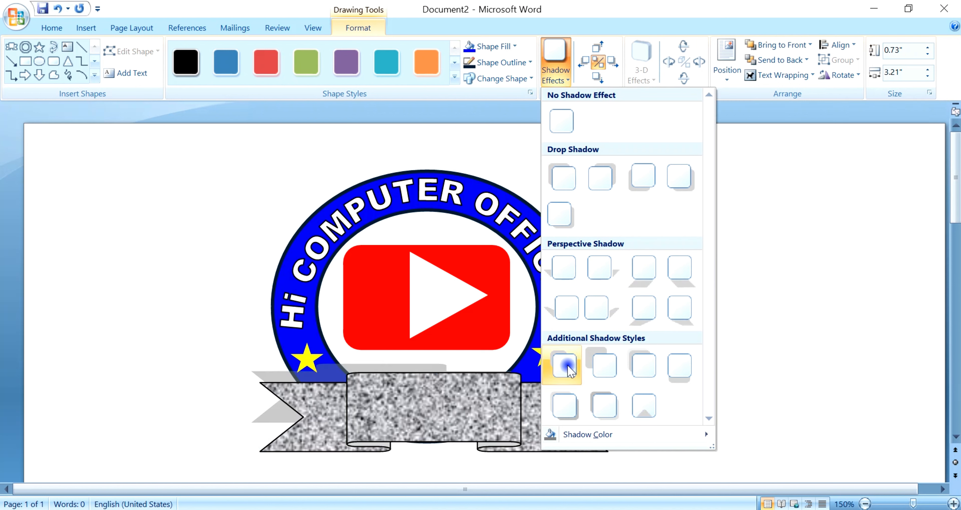
pyautogui.click(574, 222)
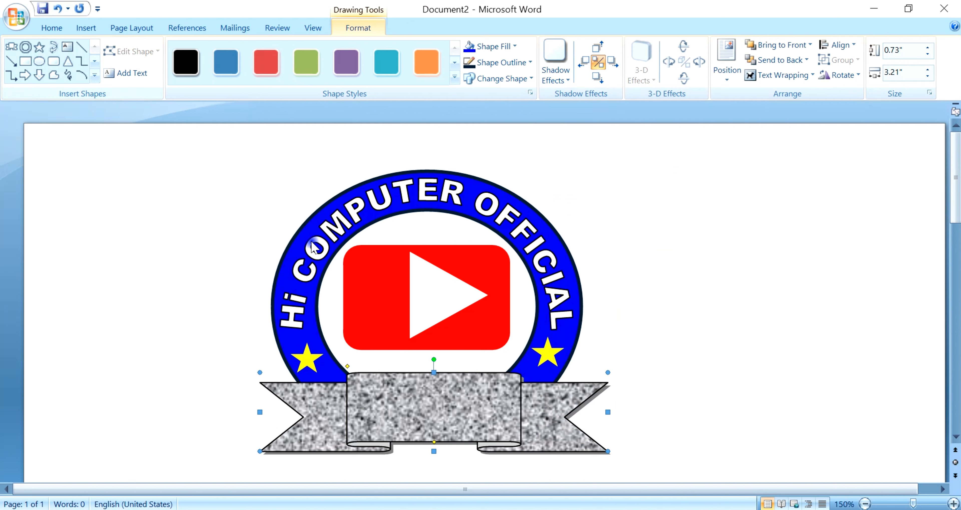
# Step: Draw a text box about 1.52" wide and 0.56" high over the ribbon banner's centre panel
pyautogui.click(96, 28)
pyautogui.click(213, 80)
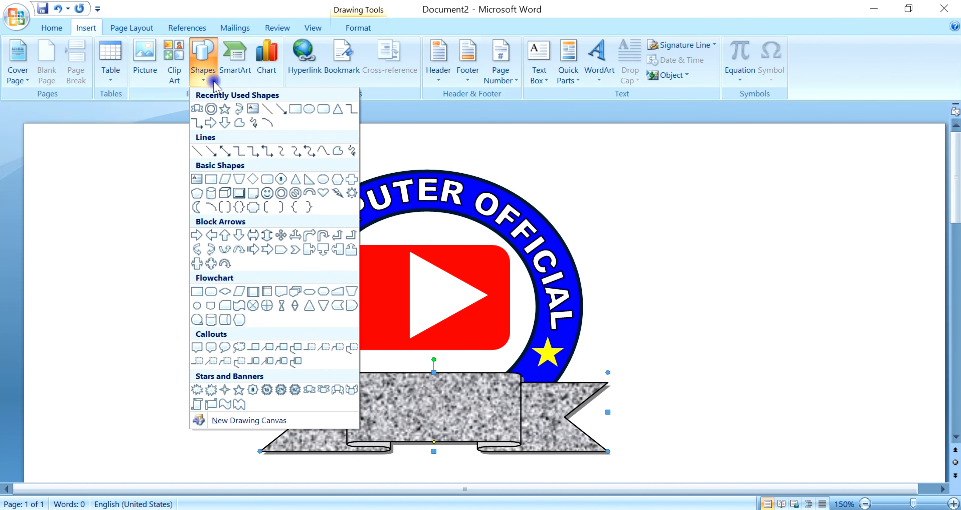
pyautogui.click(253, 109)
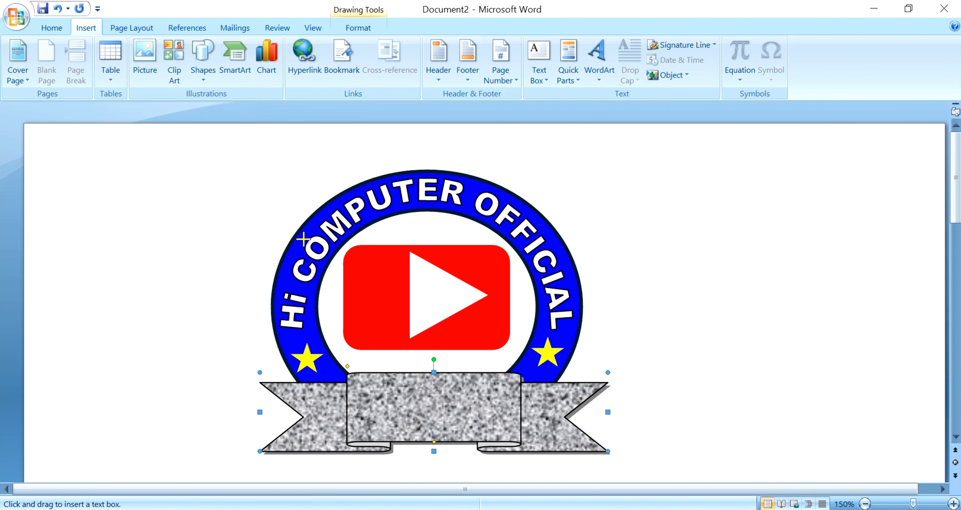
pyautogui.moveTo(353, 378); pyautogui.dragTo(517, 437)
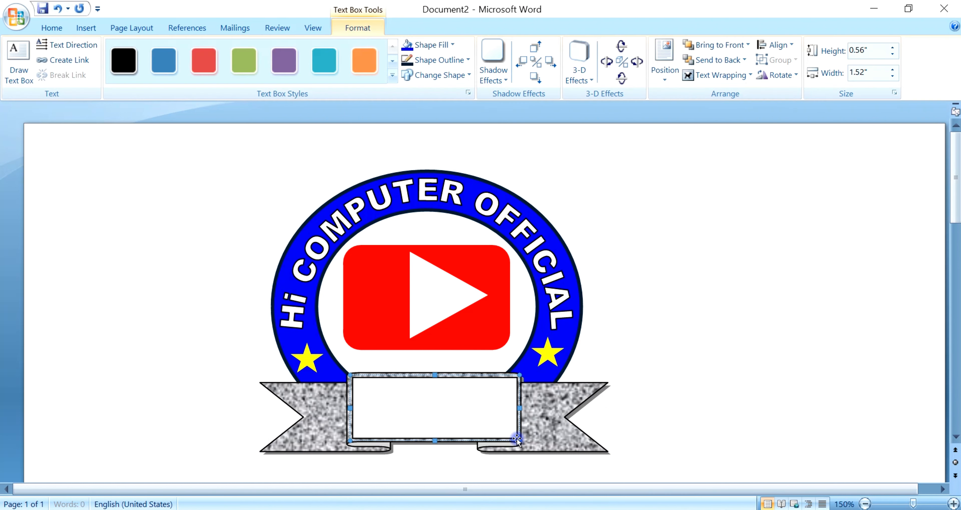
# Step: Fill the text box with the pale peach parchment-like texture
pyautogui.click(442, 46)
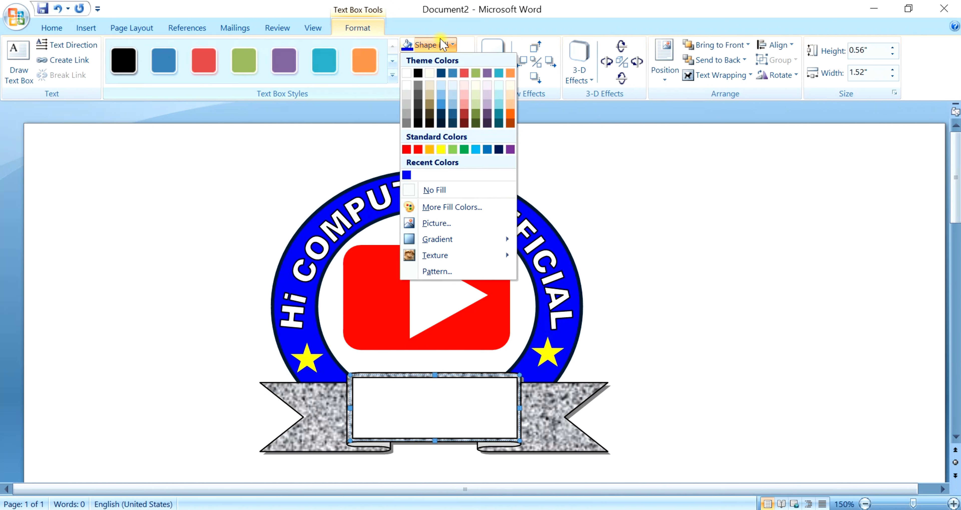
pyautogui.moveTo(447, 257)
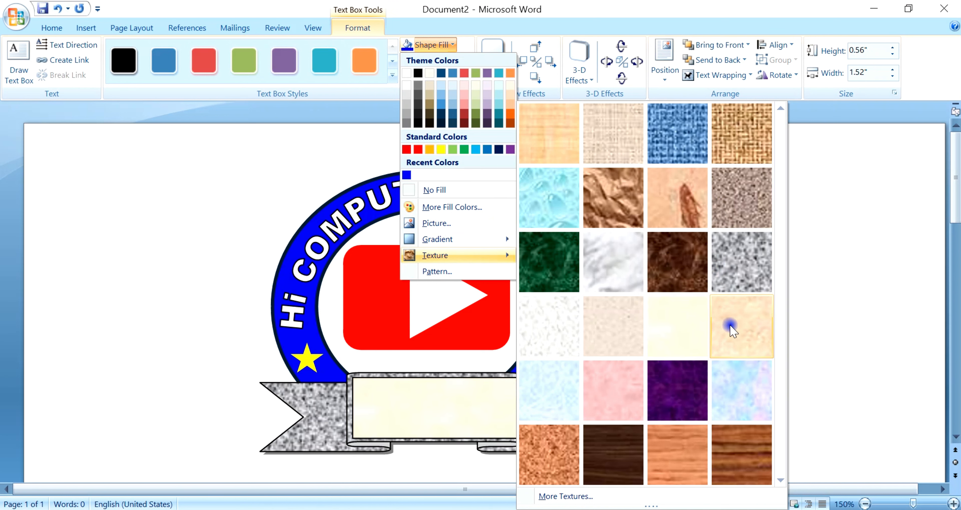
pyautogui.click(743, 325)
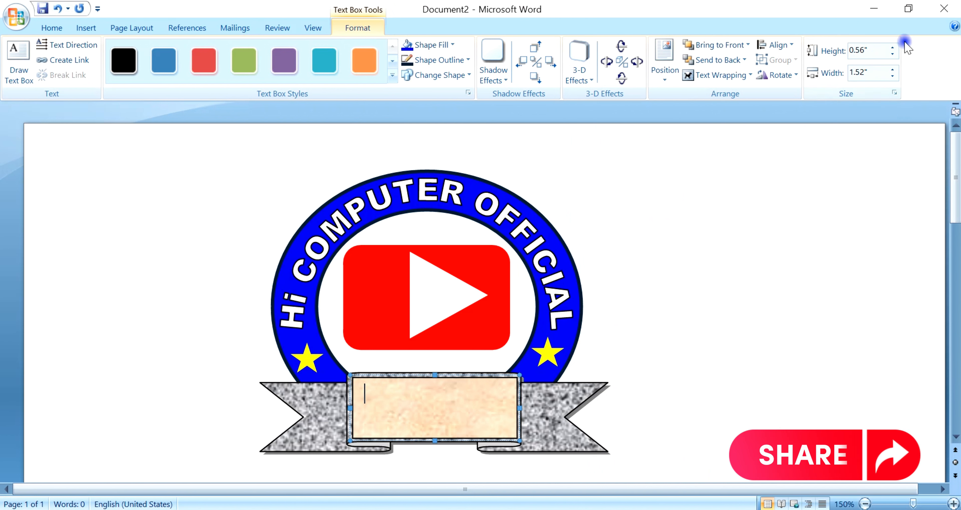
# Step: Resize the text box to 0.6" high by 1.6" wide and nudge it up and left onto the banner's centre panel
pyautogui.click(893, 46)
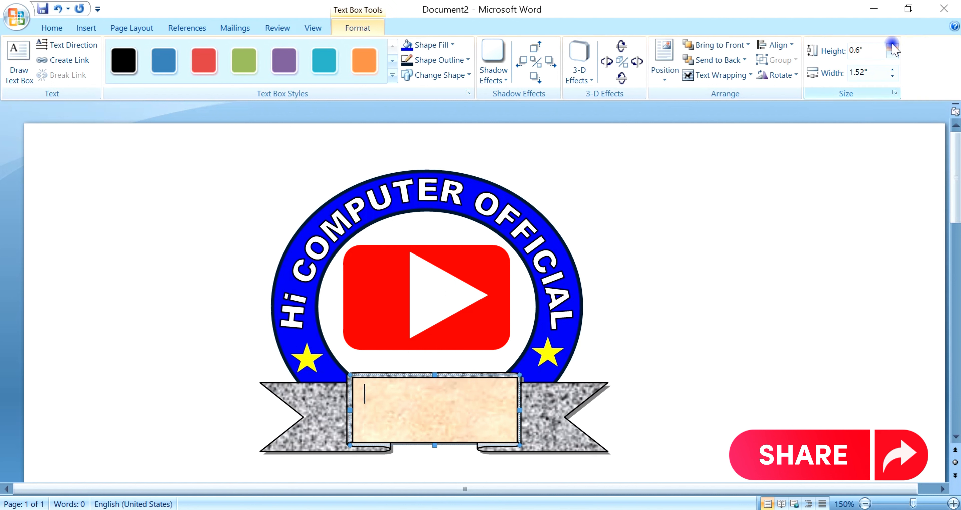
pyautogui.click(892, 69)
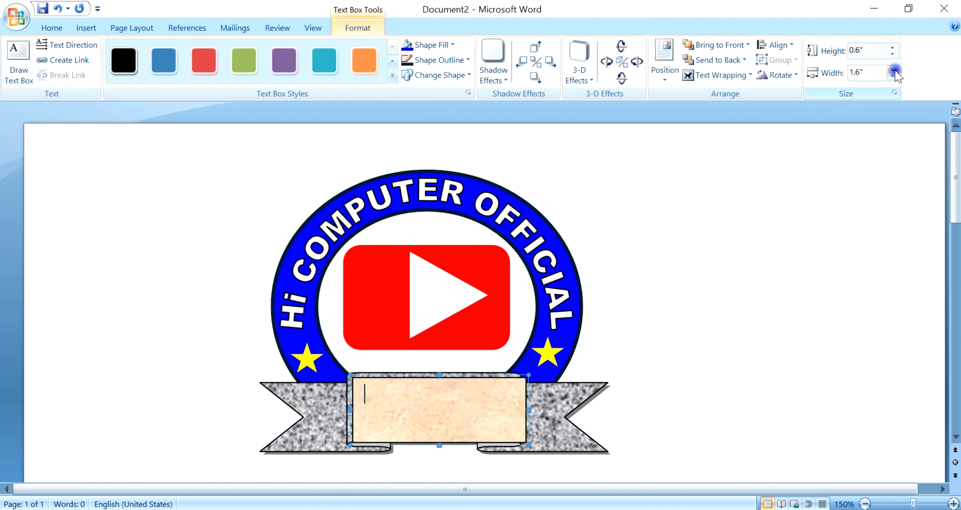
pyautogui.click(466, 375)
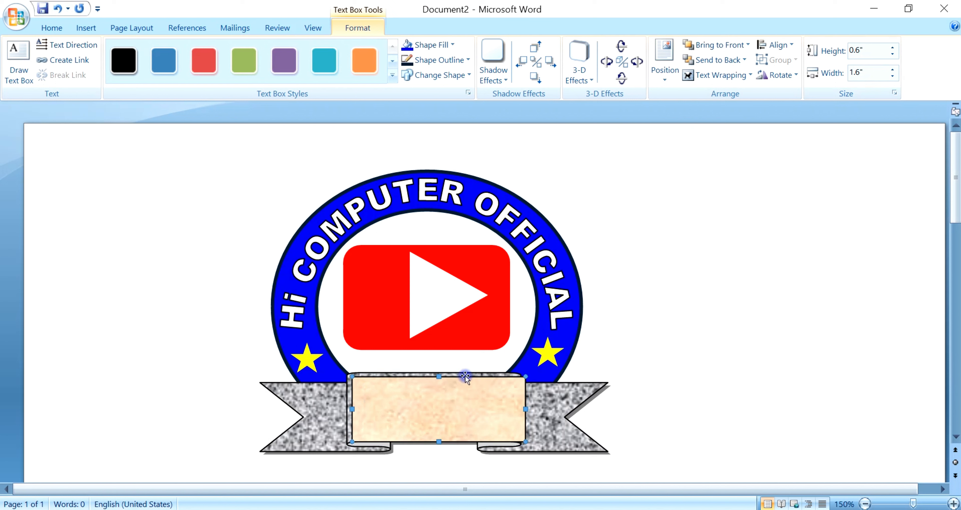
pyautogui.hotkey('ctrl', 'Up')
pyautogui.hotkey('ctrl', 'Up')
pyautogui.hotkey('ctrl', 'Up')
pyautogui.hotkey('ctrl', 'Left')
pyautogui.hotkey('ctrl', 'Left')
pyautogui.hotkey('ctrl', 'Left')
pyautogui.hotkey('ctrl', 'Left')
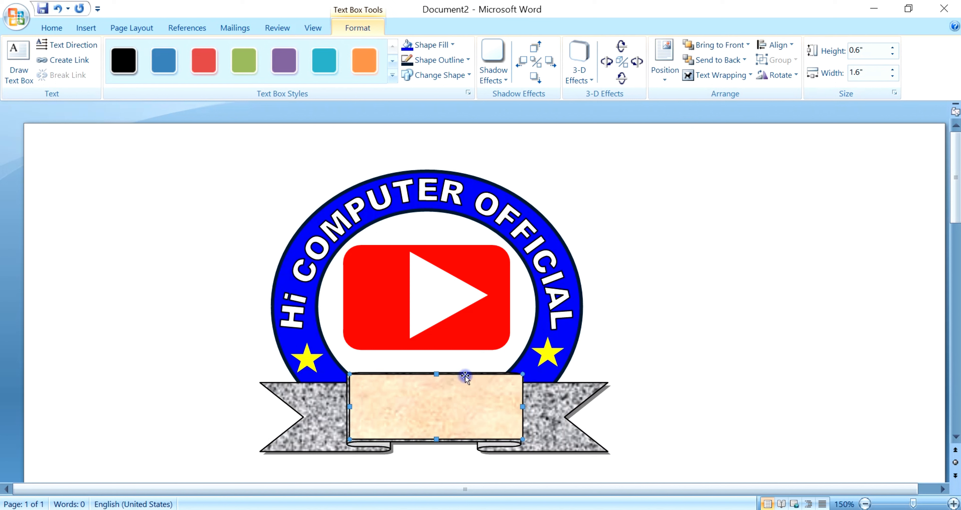
pyautogui.hotkey('ctrl', 'Up')
pyautogui.hotkey('ctrl', 'Up')
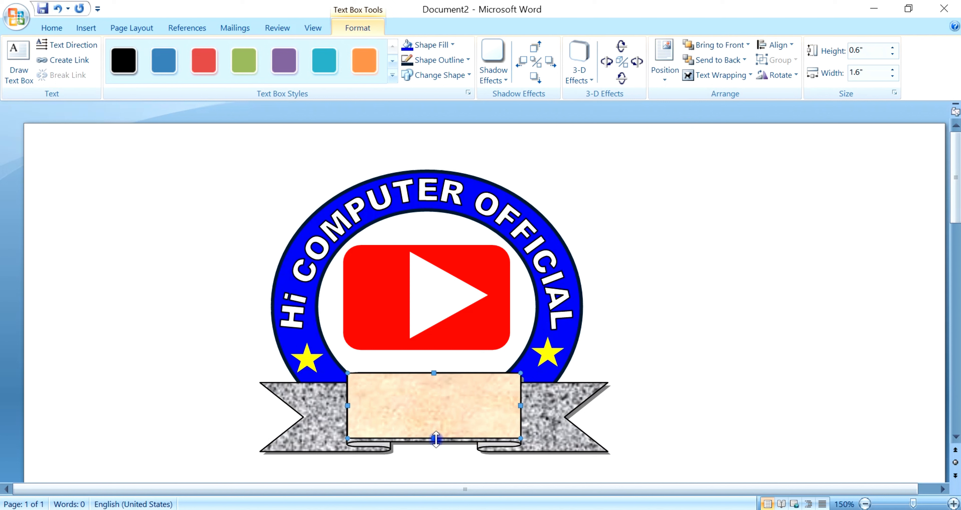
# Step: Try heights of 0.5" and 0.7" for the text box on the banner
pyautogui.click(893, 54)
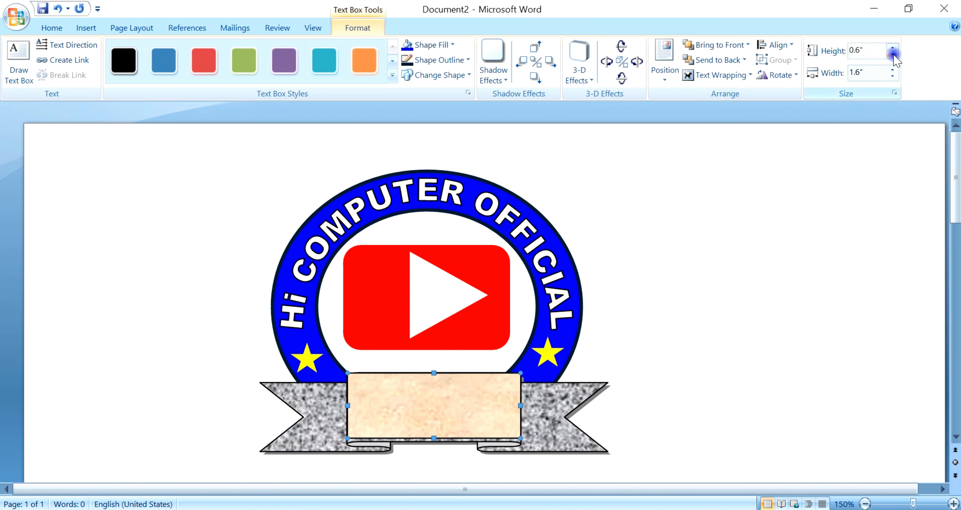
pyautogui.click(894, 54)
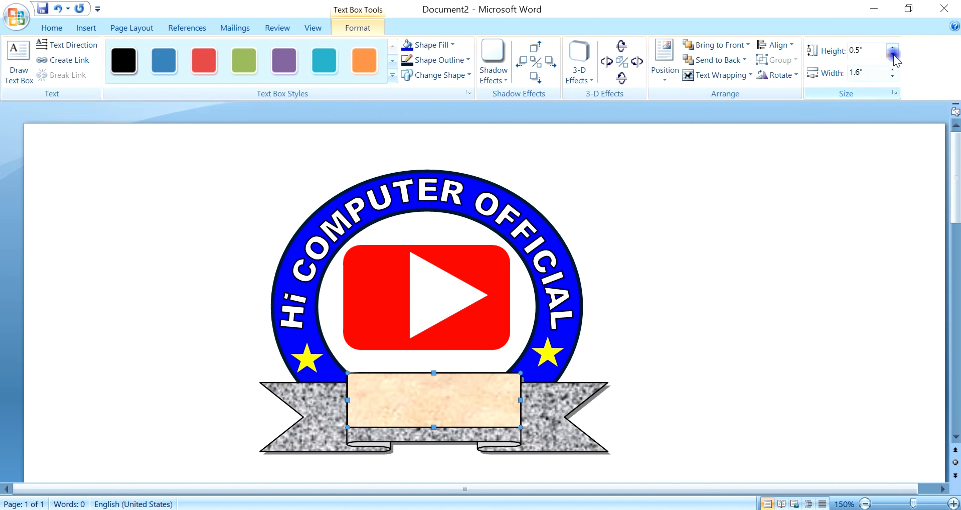
pyautogui.click(893, 48)
pyautogui.click(893, 47)
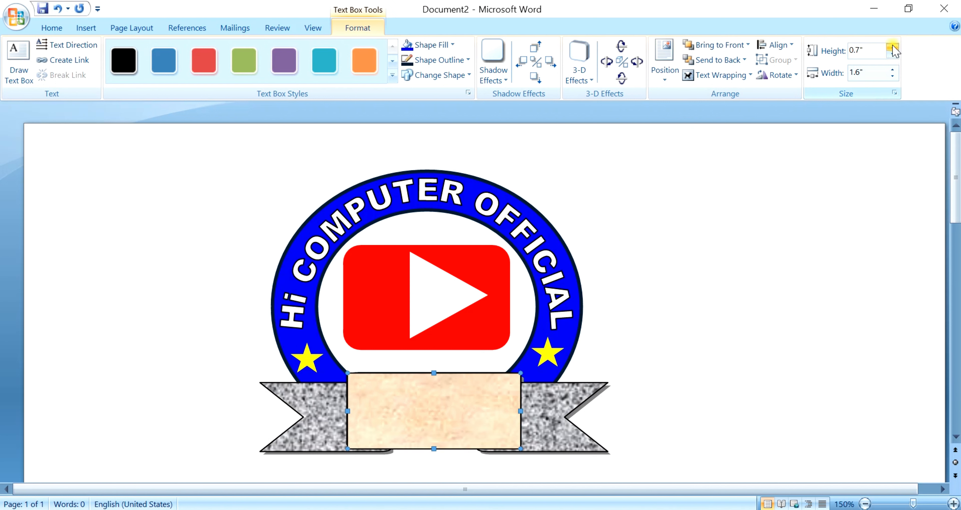
pyautogui.click(893, 54)
pyautogui.click(893, 55)
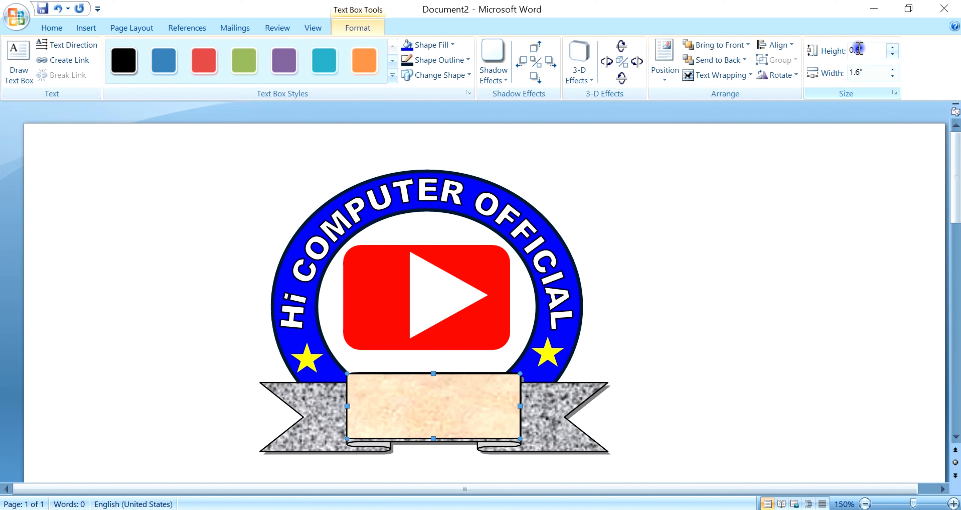
# Step: Fine-tune the text box's height to fit the banner's centre panel, trying 0.63" and settling on 0.62"
pyautogui.doubleClick(859, 50)
pyautogui.click(858, 50)
pyautogui.write('5')
pyautogui.press('Return')
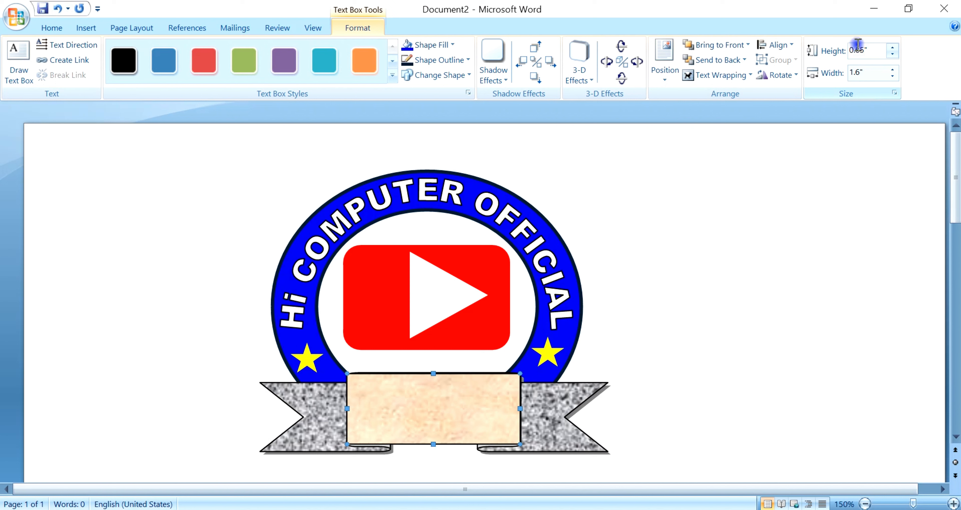
pyautogui.click(859, 51)
pyautogui.press('Right')
pyautogui.write('3')
pyautogui.press('Return')
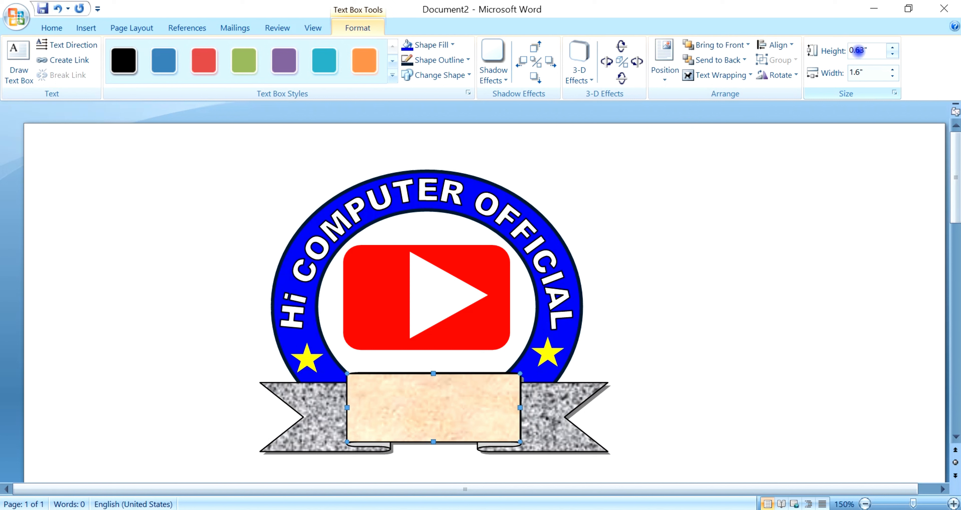
pyautogui.click(861, 52)
pyautogui.write('2')
pyautogui.press('Return')
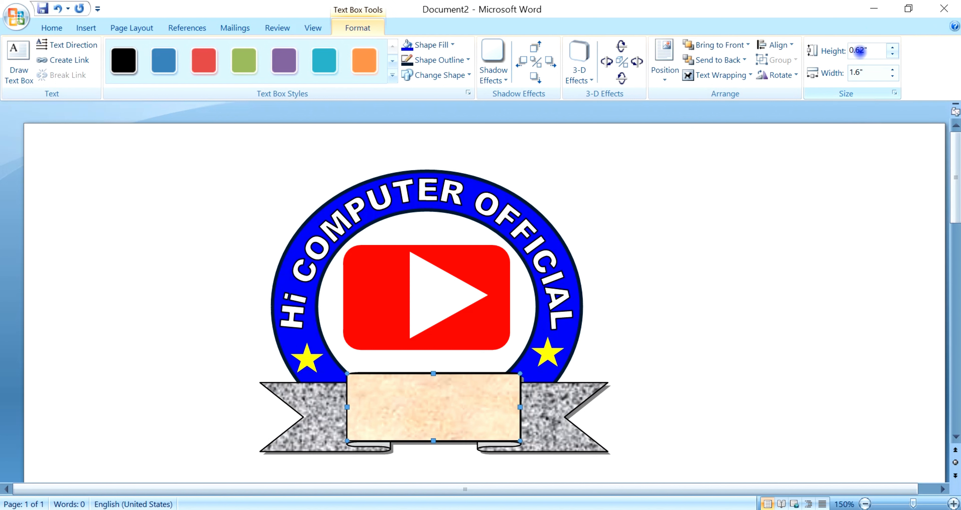
# Step: Enter "Like Subscribe" on the text box's first line and begin a second line starting with "Comm"
pyautogui.click(445, 393)
pyautogui.write('IO')
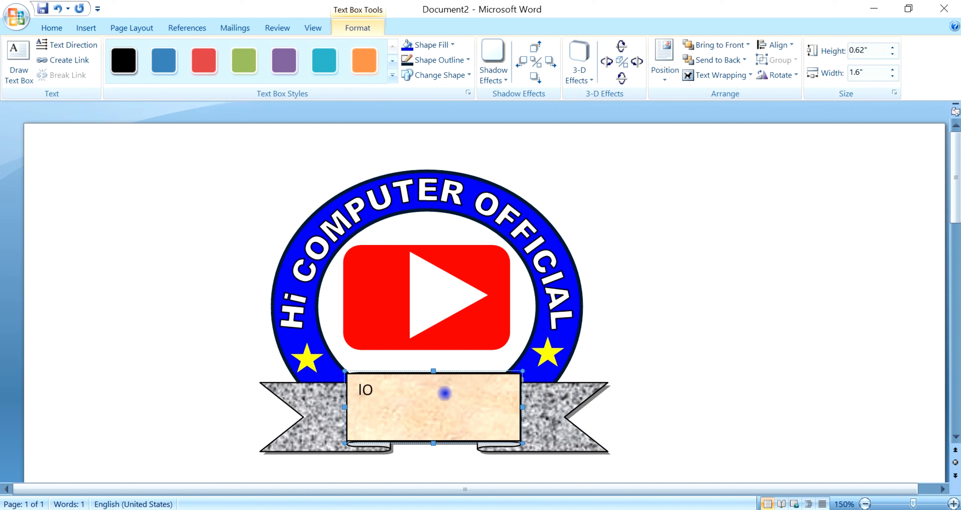
pyautogui.hotkey('ctrl', 'a')
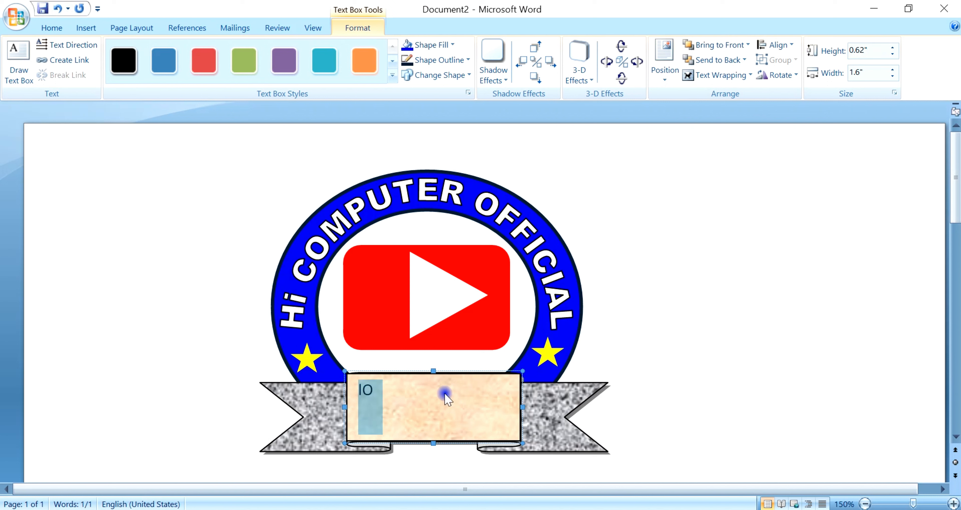
pyautogui.write('Li')
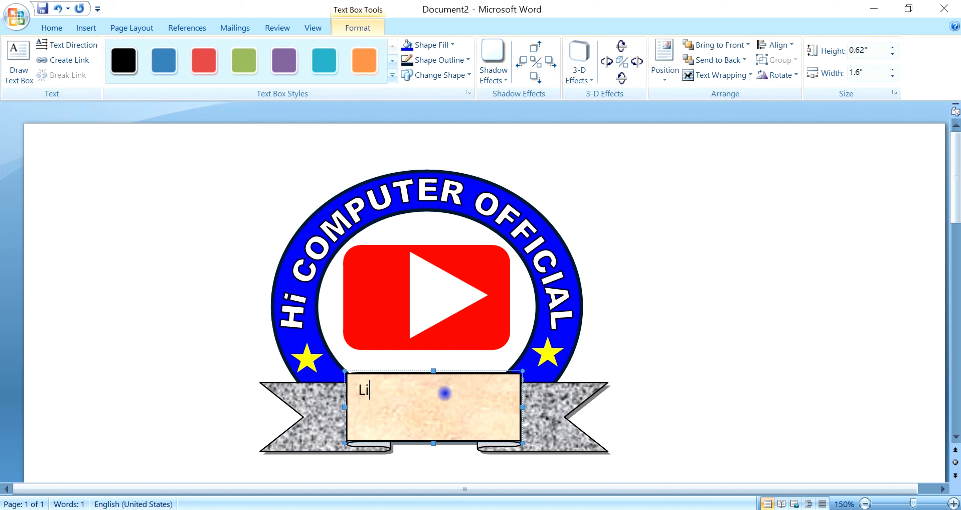
pyautogui.write('ke Sub')
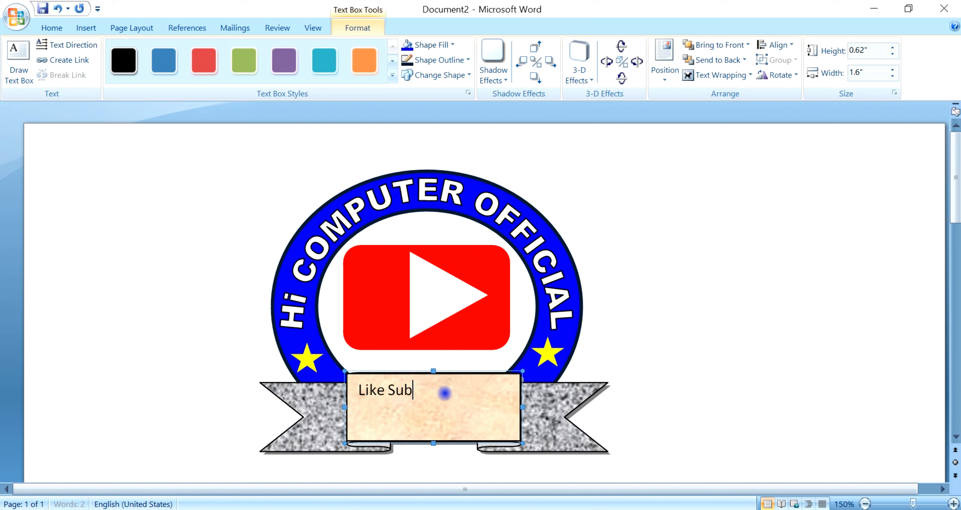
pyautogui.write('scribe')
pyautogui.press('Return')
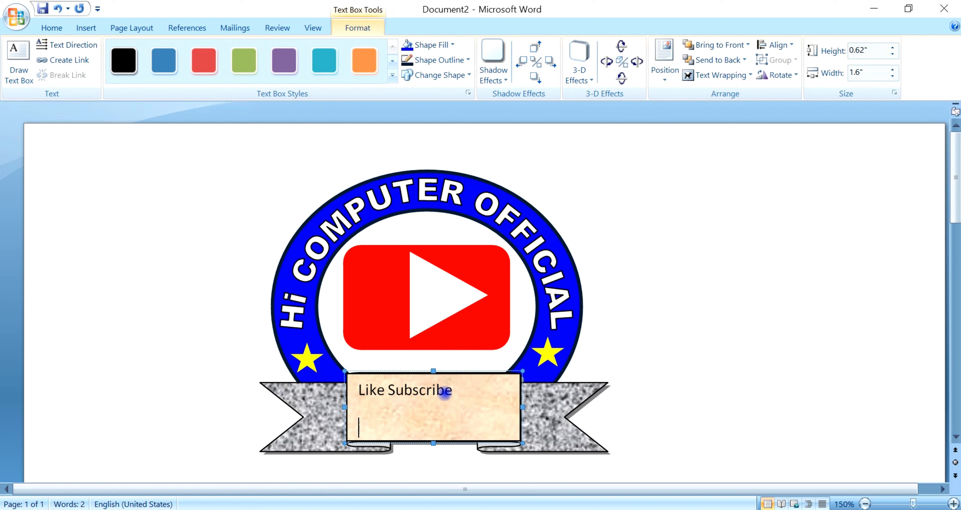
pyautogui.write('Commn')
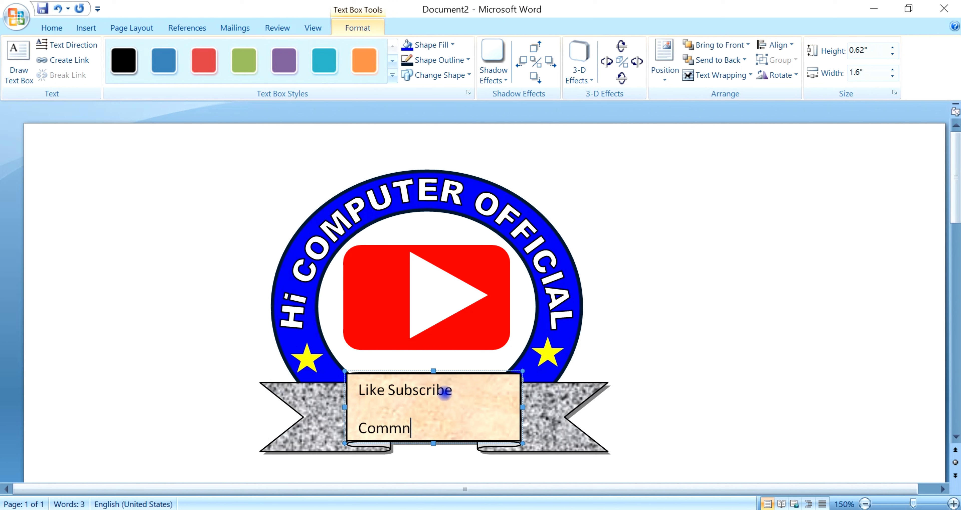